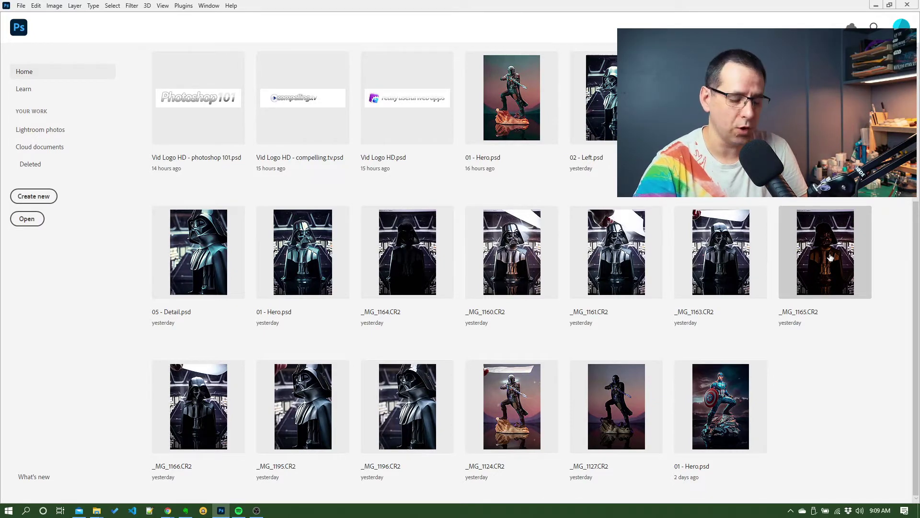
Browse the Google png image results in Chrome to locate the White Face Mask PNG Clipart
key(alt+Tab)
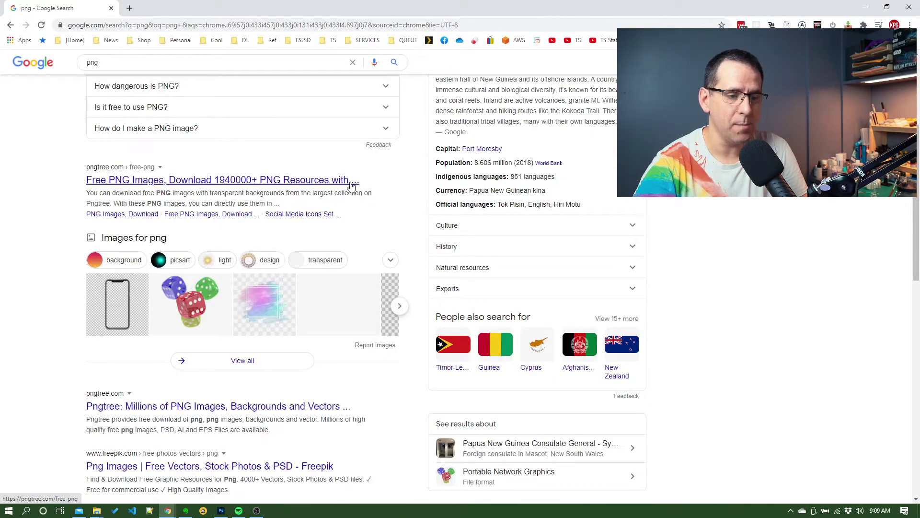
scroll(350, 185, down, 3)
scroll(350, 186, right, 2)
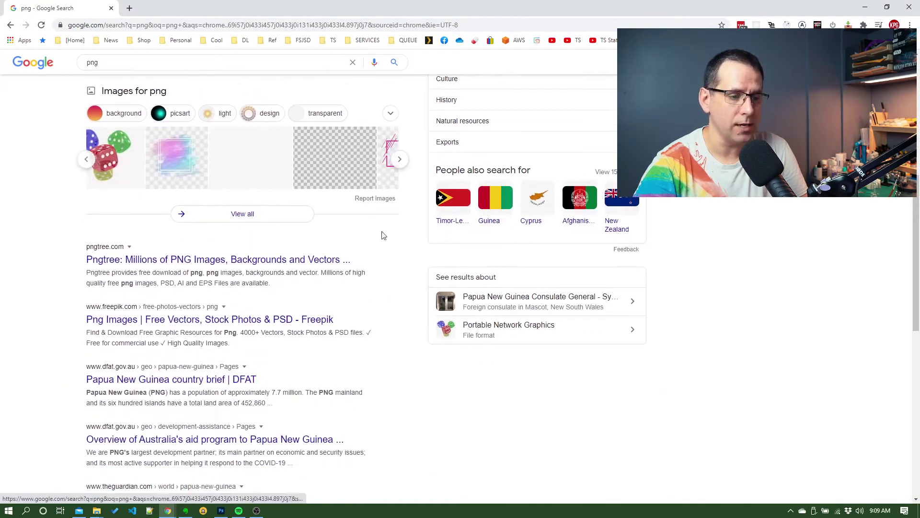
scroll(45, 154, up, 7)
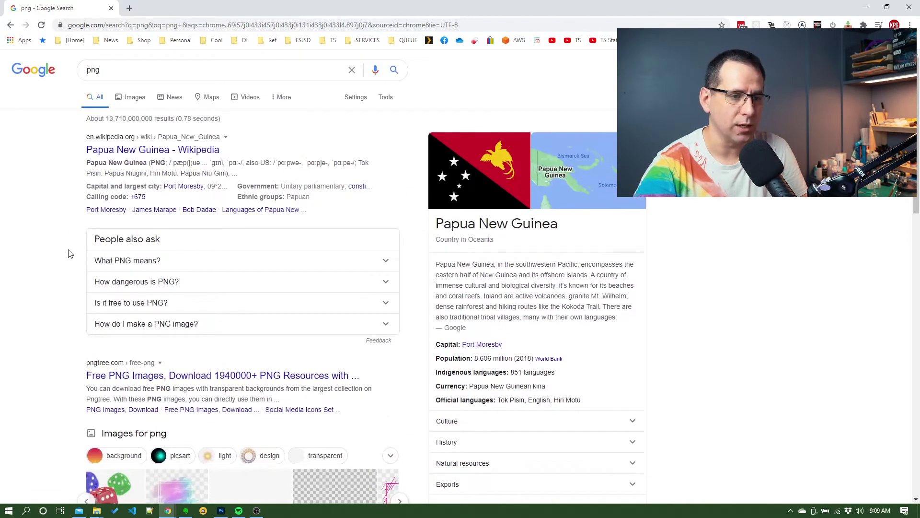
scroll(66, 271, down, 1)
scroll(67, 272, up, 1)
scroll(142, 257, down, 6)
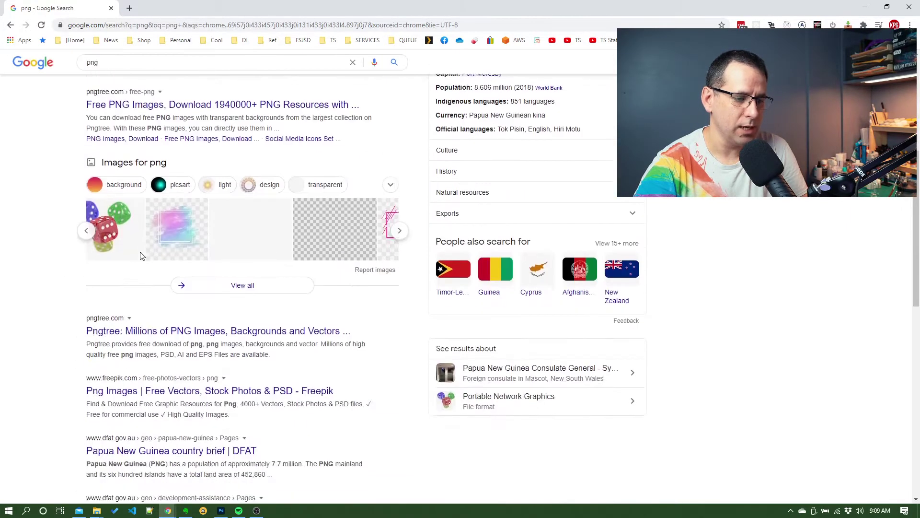
scroll(225, 338, down, 2)
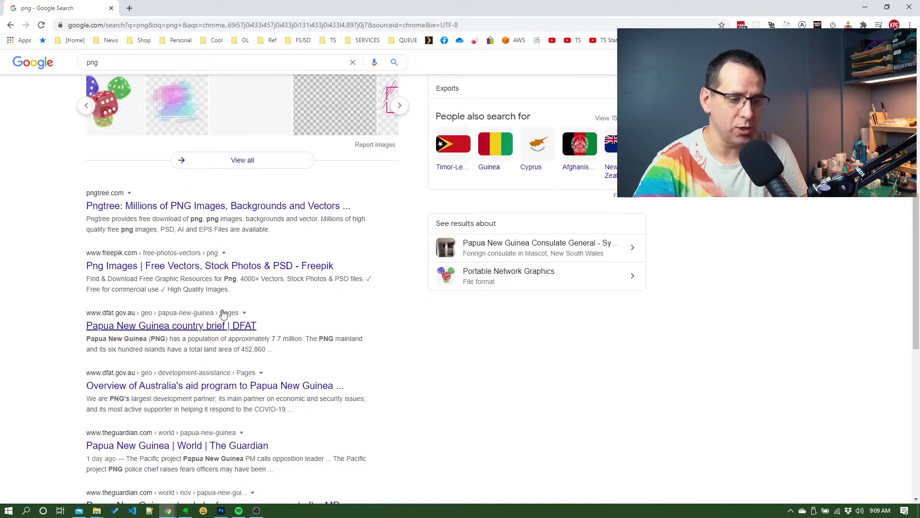
scroll(224, 316, up, 8)
scroll(297, 317, down, 3)
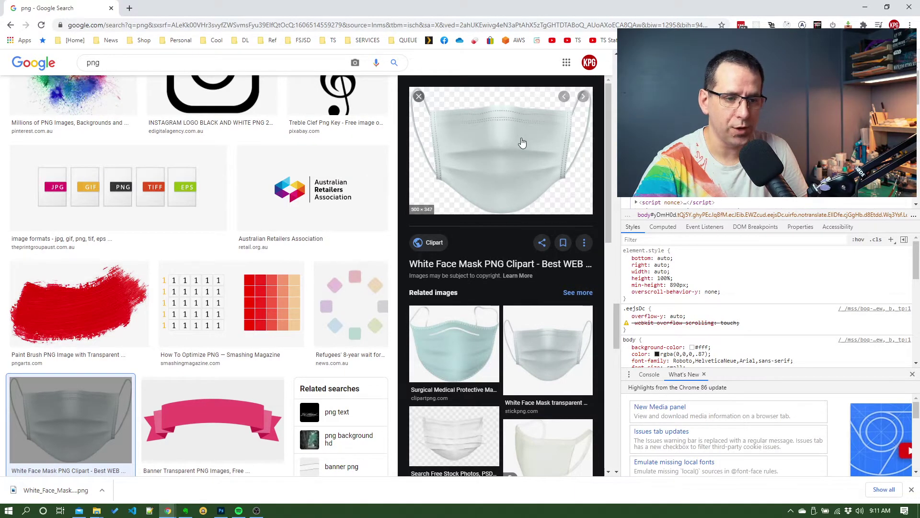
Check Photoshop's home screen, then bring the demo files folder with the downloaded mask PNG forward
key(alt+Tab)
key(Tab)
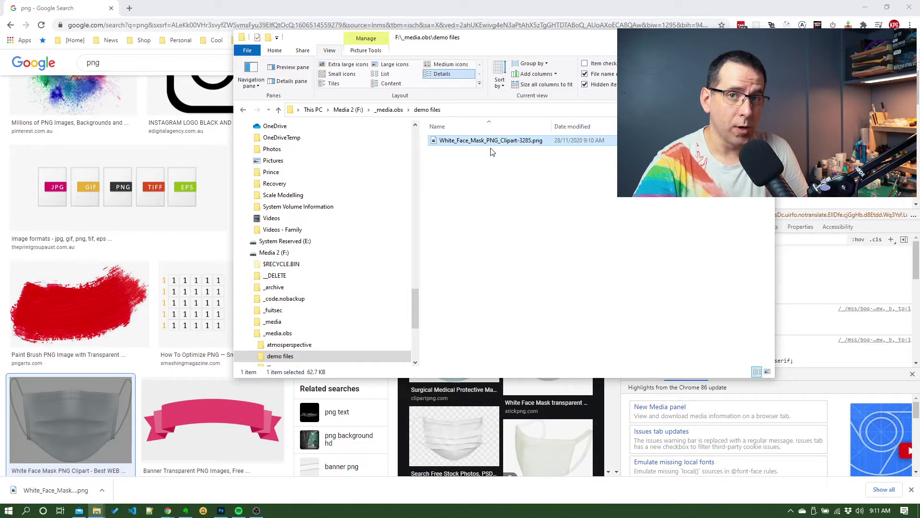
key(alt+Tab)
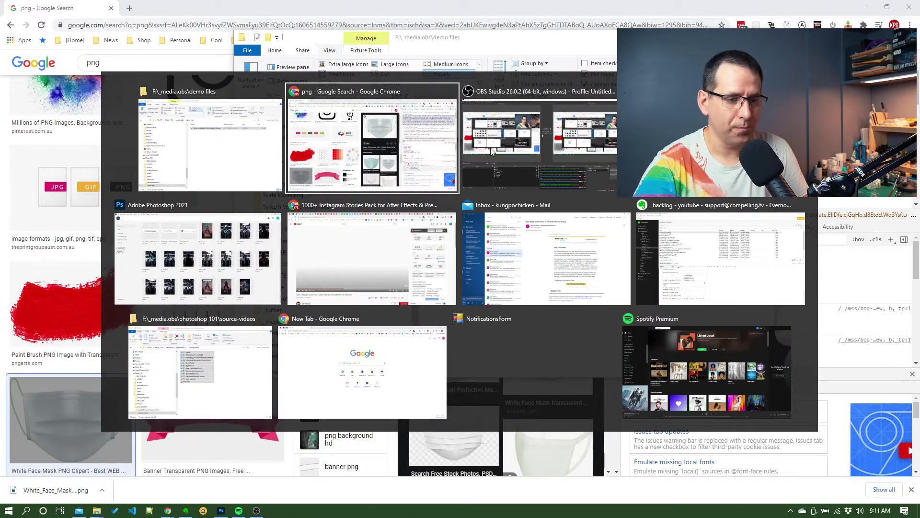
key(alt+Tab)
key(alt+Tab)
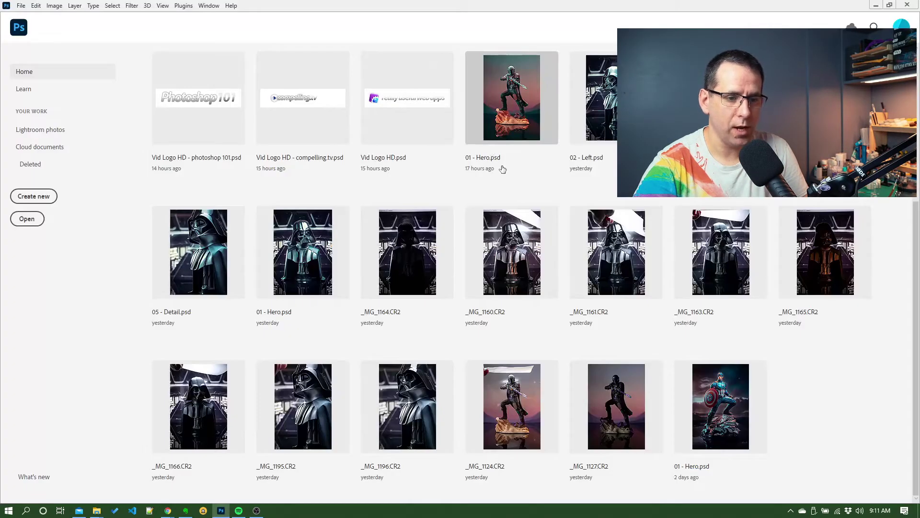
click(21, 6)
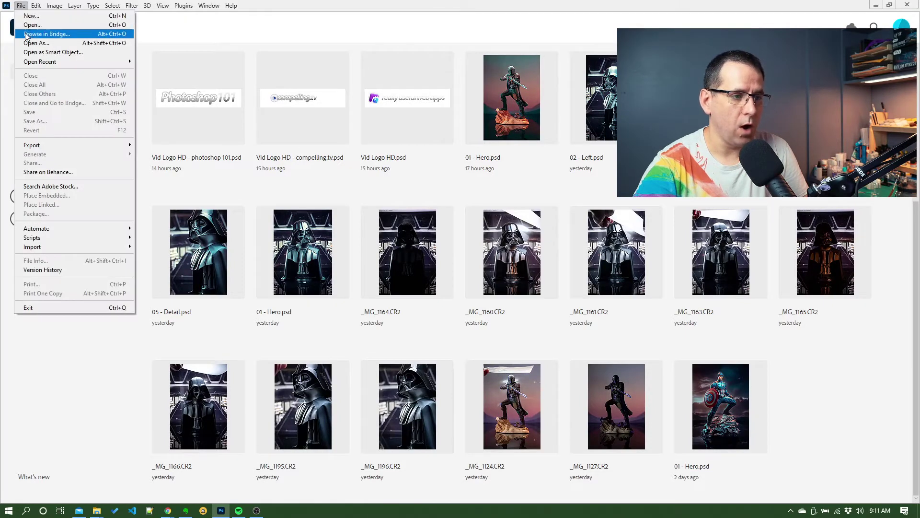
click(394, 50)
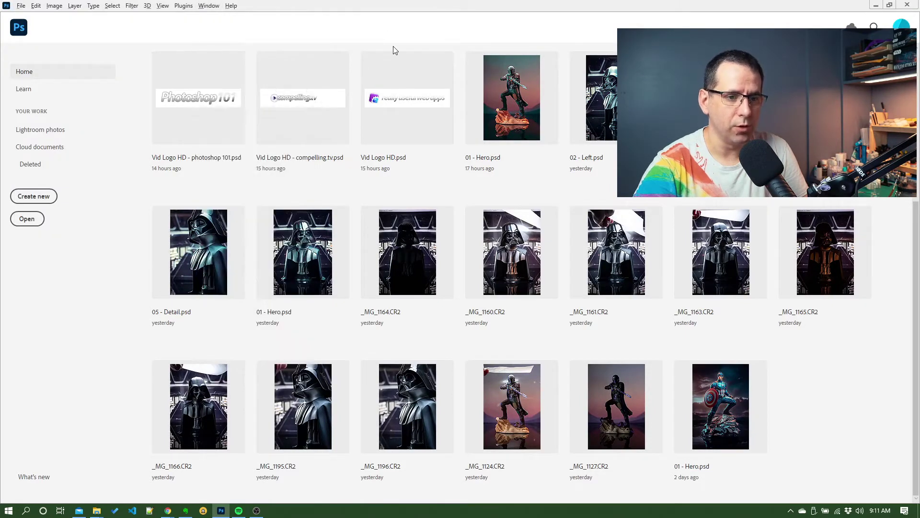
key(alt+Tab)
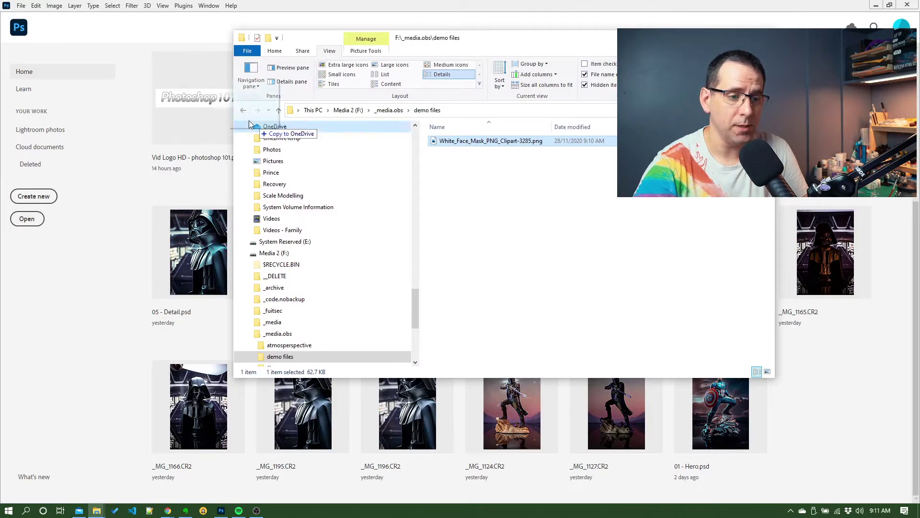
Drag White_Face_Mask_PNG_Clipart-3285.png into Photoshop, zooming to 200% and back to 100%
drag(245, 122, 206, 80)
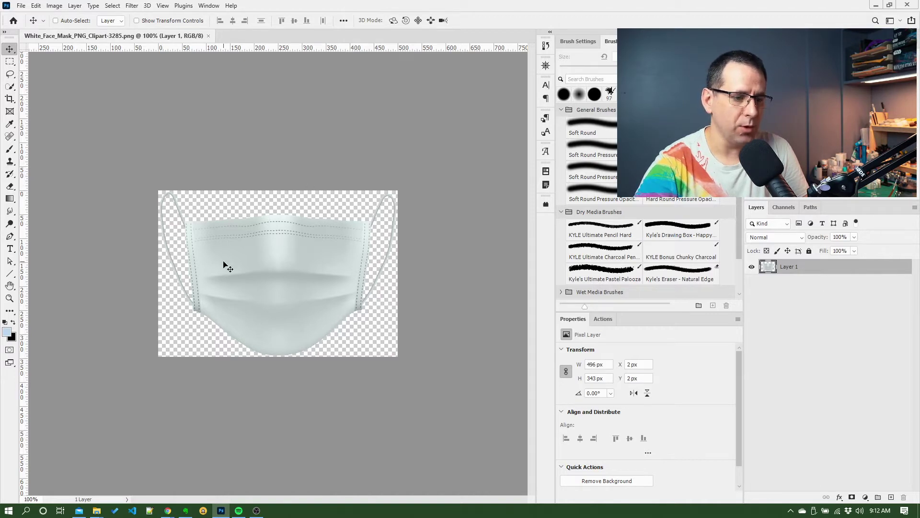
key(ctrl)
key(ctrl+plus)
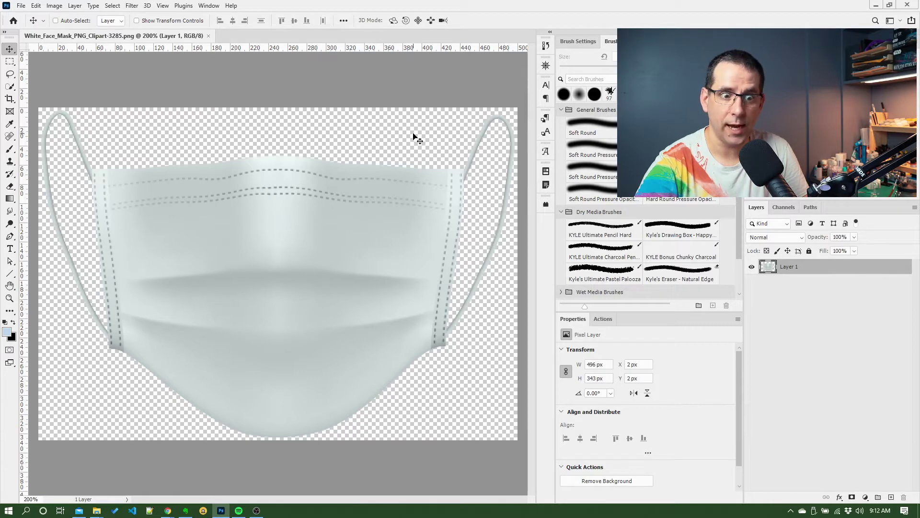
key(ctrl+minus)
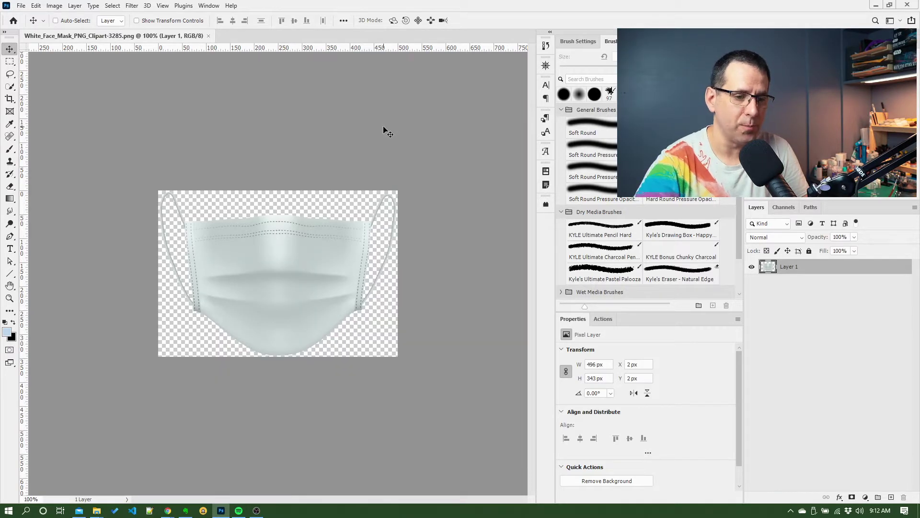
Create a new document with width and height of 1080 px
click(23, 7)
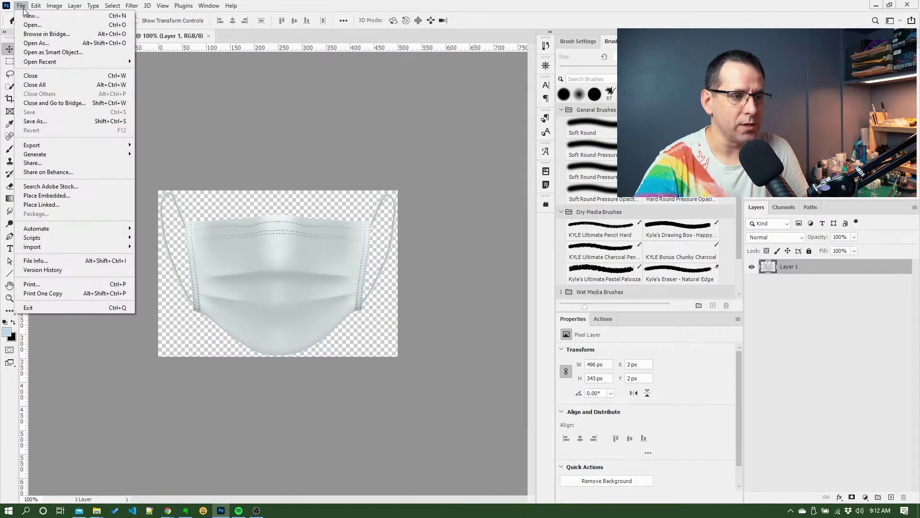
click(25, 16)
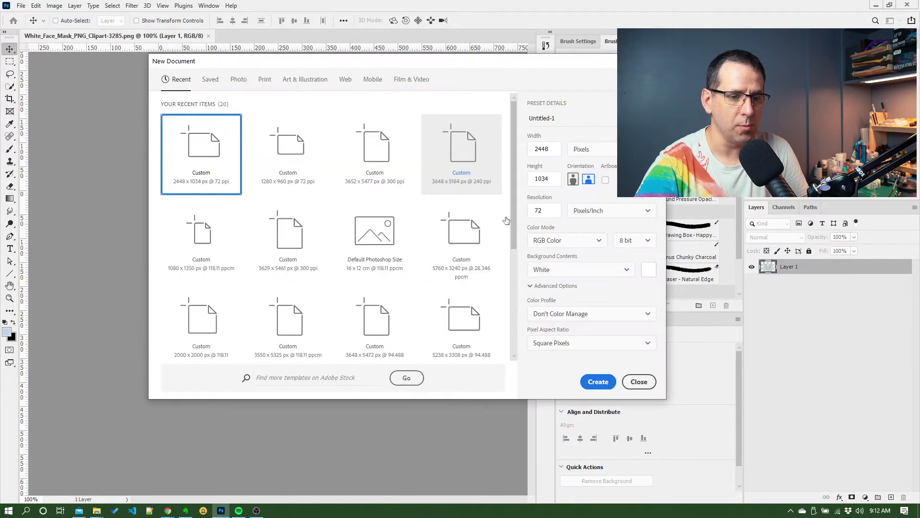
double_click(544, 149)
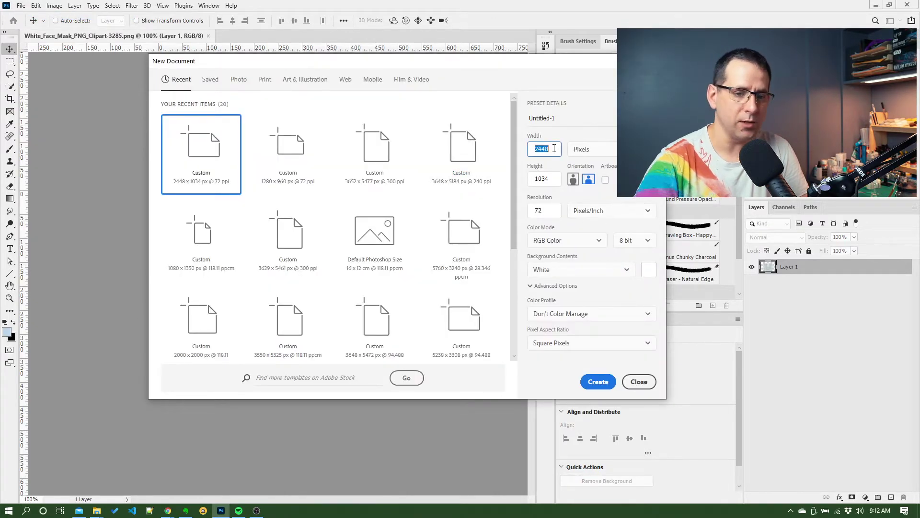
text(1080)
key(Tab)
text(1080)
key(Return)
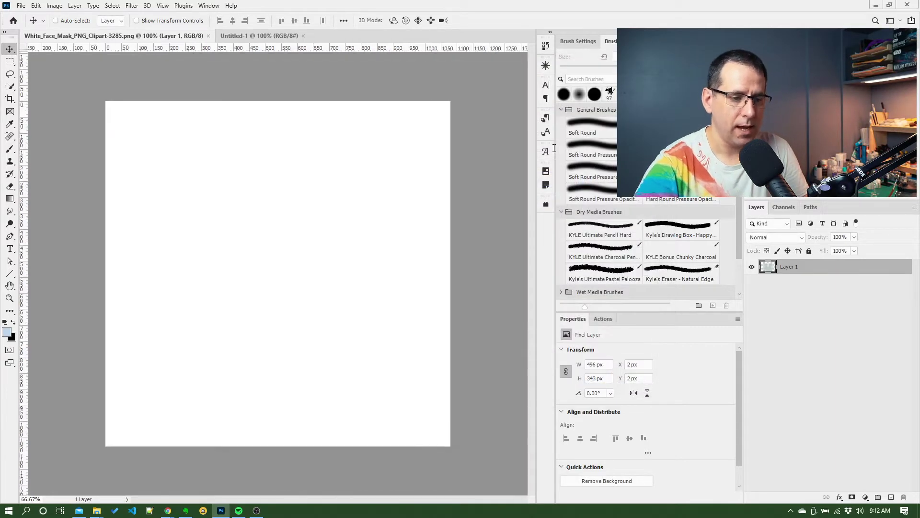
Fill the Untitled-1 canvas with a yellow colour
key(ctrl+Tab)
key(shift+F5)
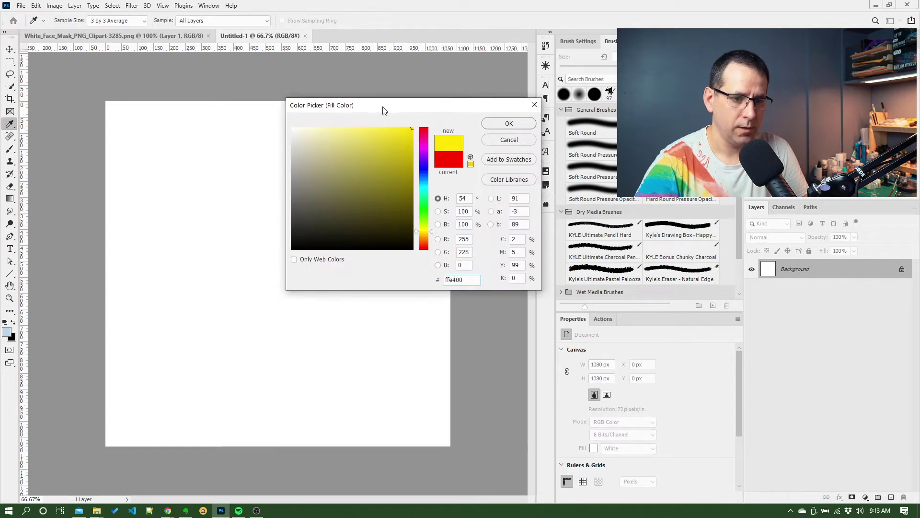
drag(391, 130, 374, 137)
key(Return)
key(Return)
key(v)
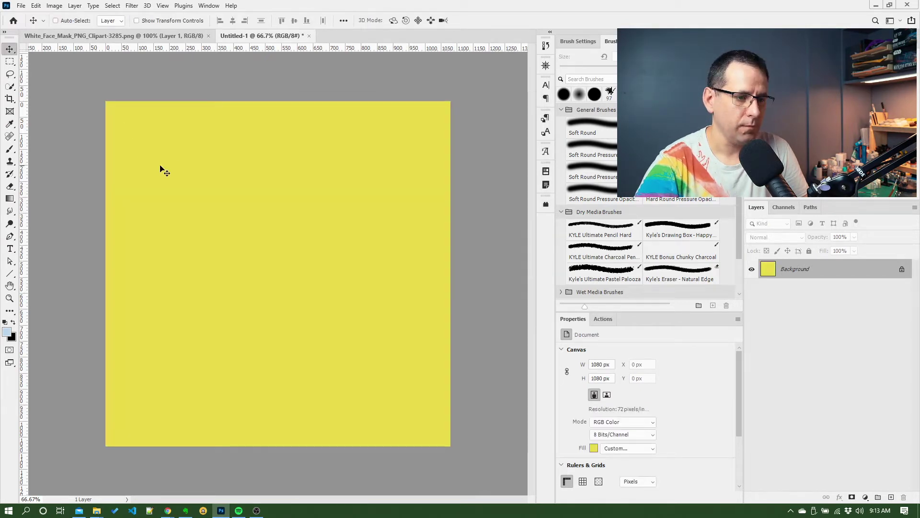
Float the face mask document and drag its layer onto the yellow Untitled-1 canvas as Layer 1
click(139, 39)
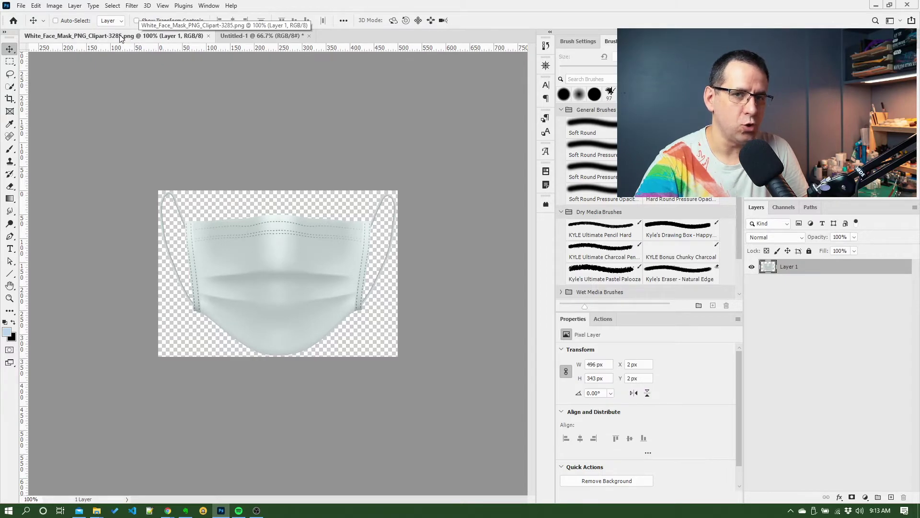
drag(120, 38, 516, 172)
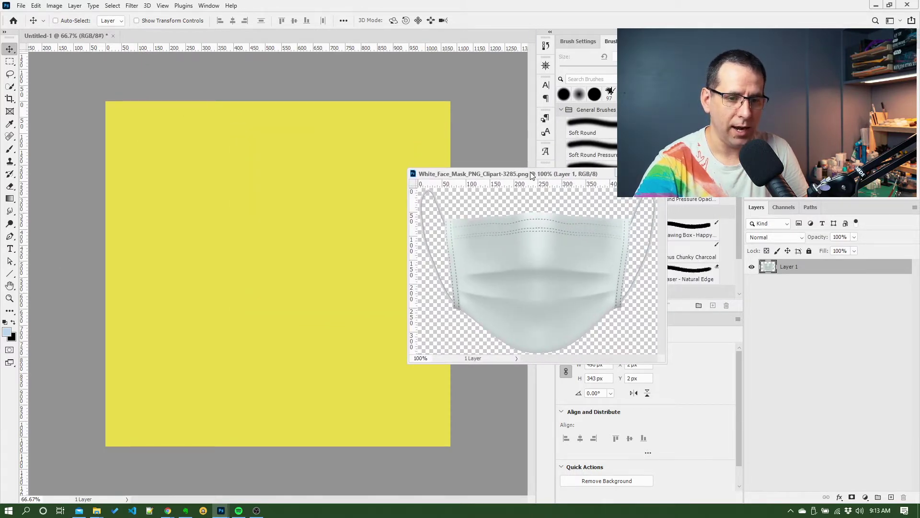
drag(531, 173, 504, 171)
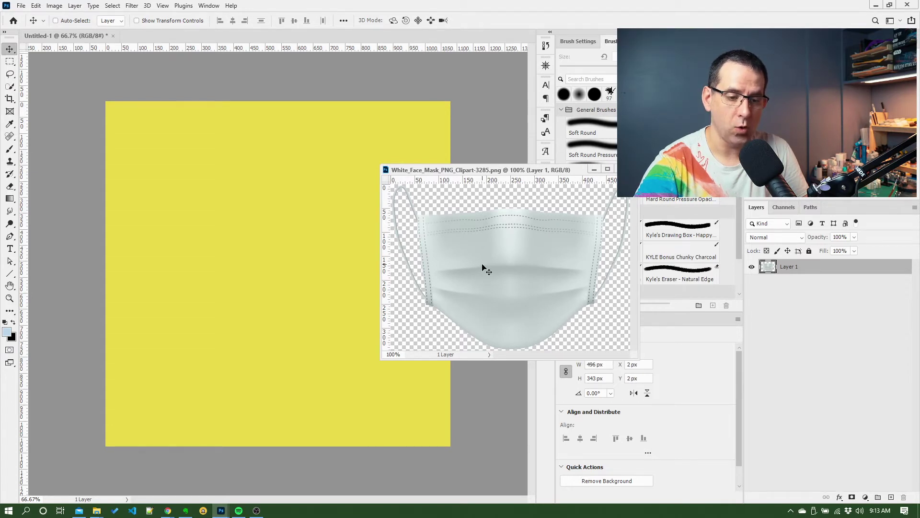
drag(483, 265, 294, 206)
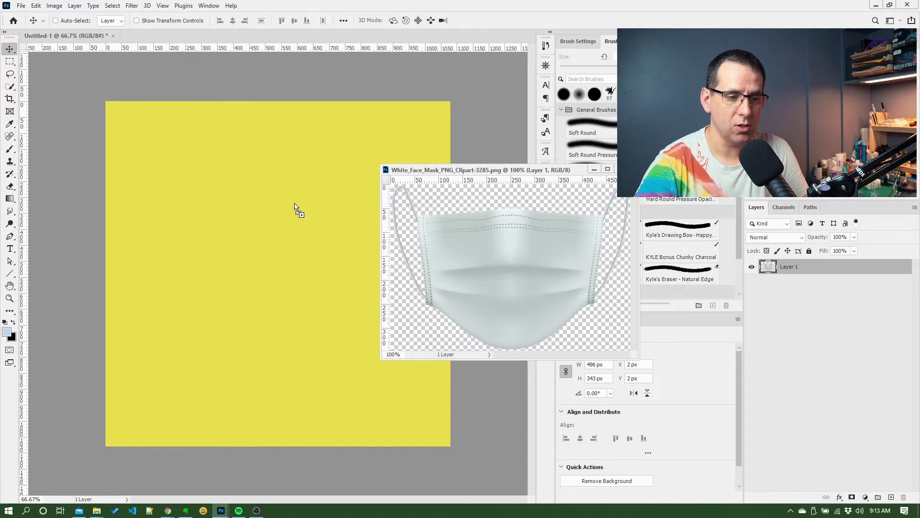
drag(294, 206, 294, 203)
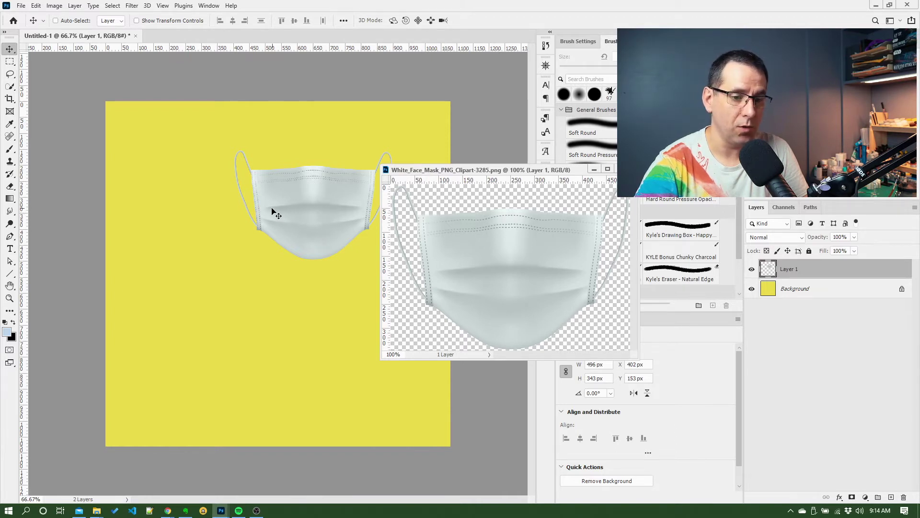
Reposition the floating White_Face_Mask window, then dock it as a tab beside Untitled-1
drag(468, 170, 461, 143)
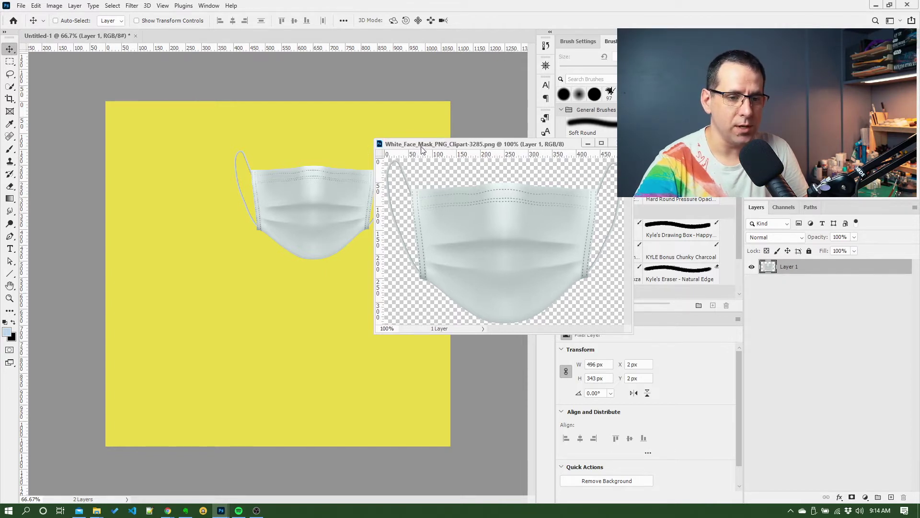
drag(438, 147, 447, 150)
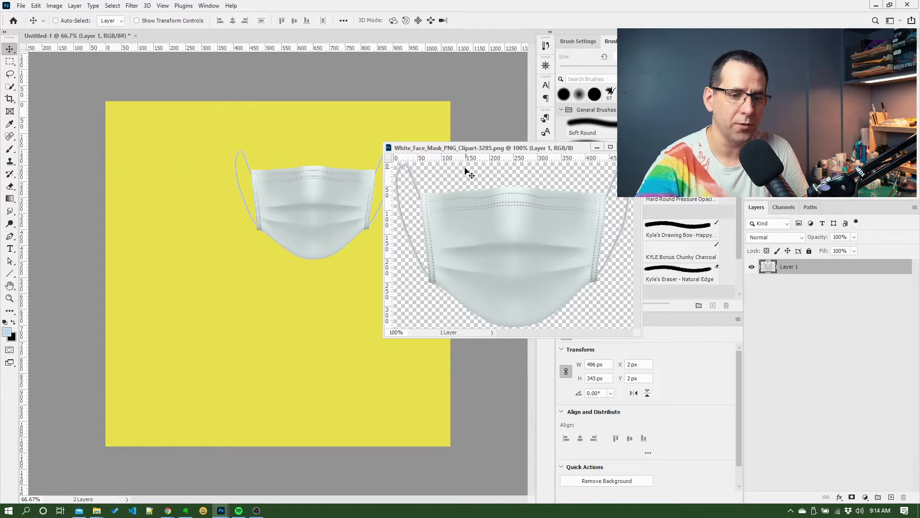
mouse_move(477, 148)
mouse_down()
mouse_move(420, 137)
mouse_move(468, 164)
mouse_up()
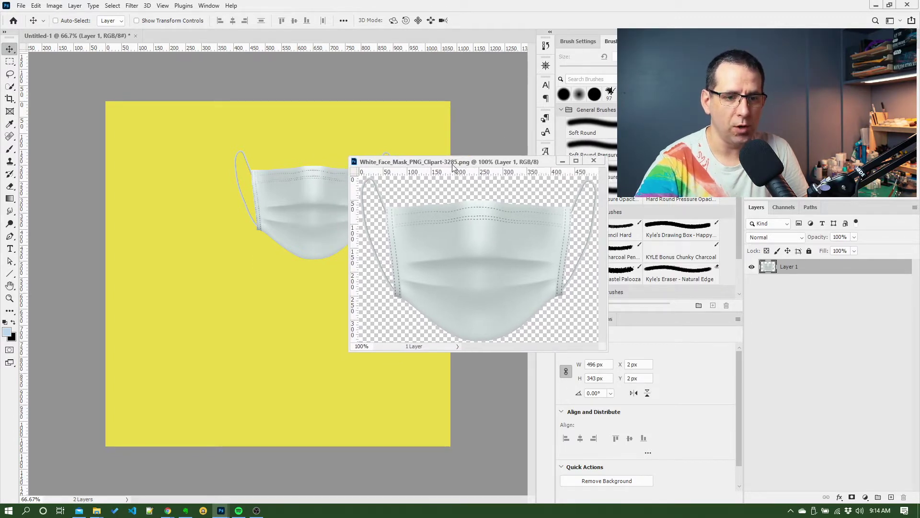
drag(453, 165, 464, 168)
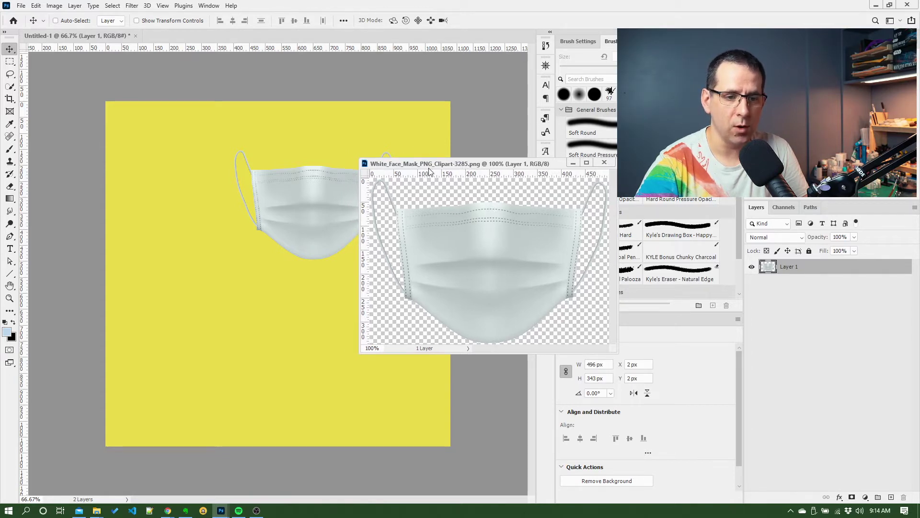
click(330, 125)
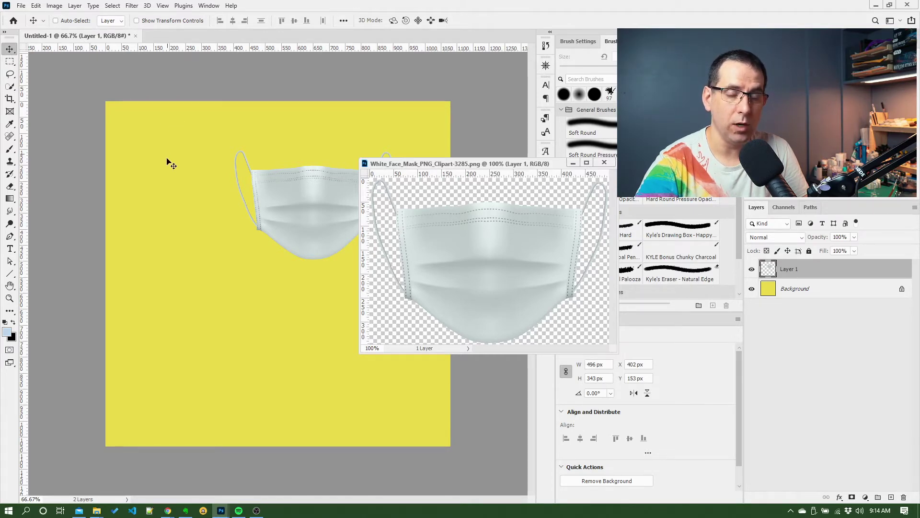
click(508, 164)
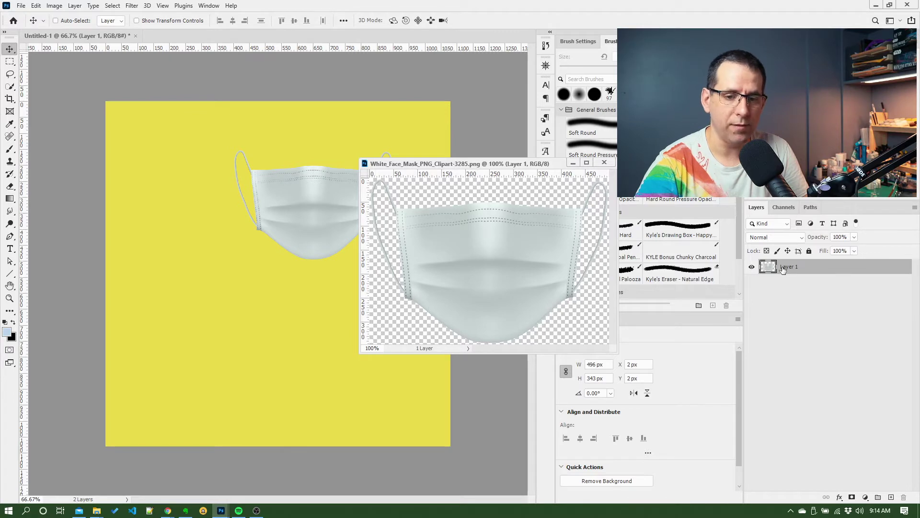
drag(479, 163, 407, 36)
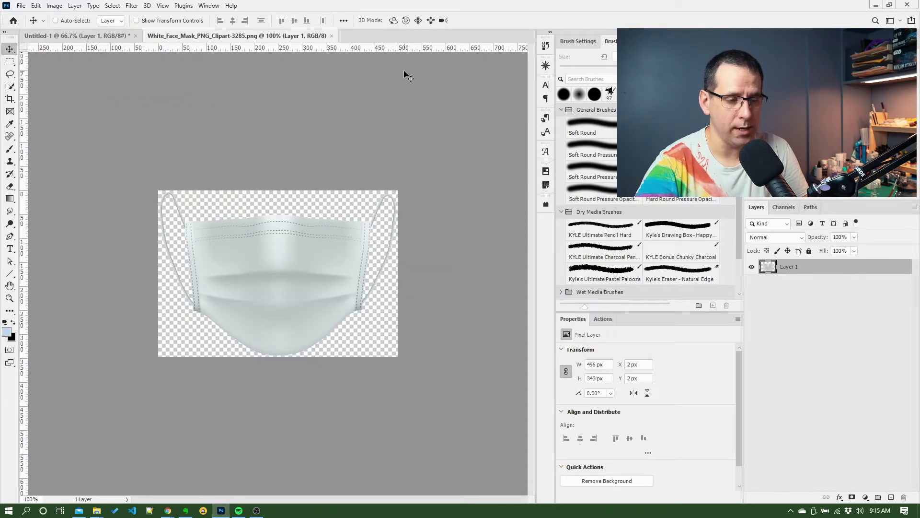
Create Untitled-2, a new 1080 × 1080 px document with Transparent background contents
click(21, 6)
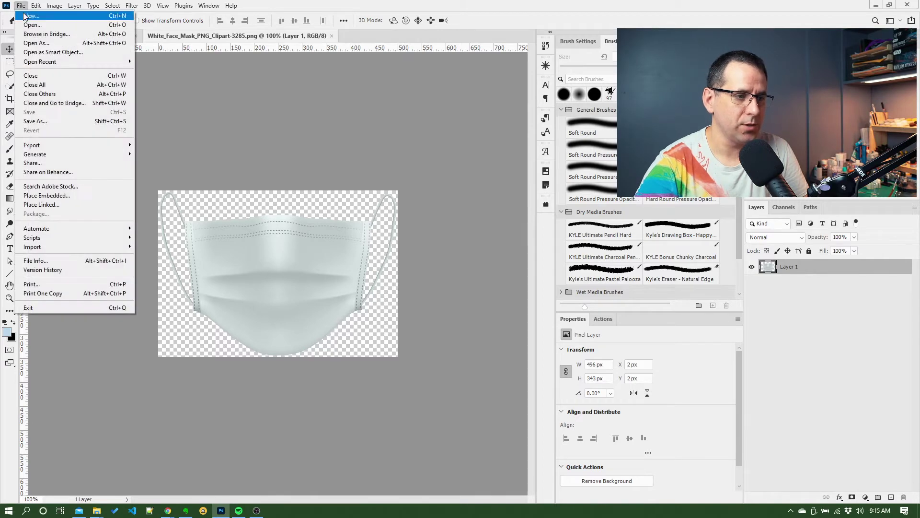
click(29, 16)
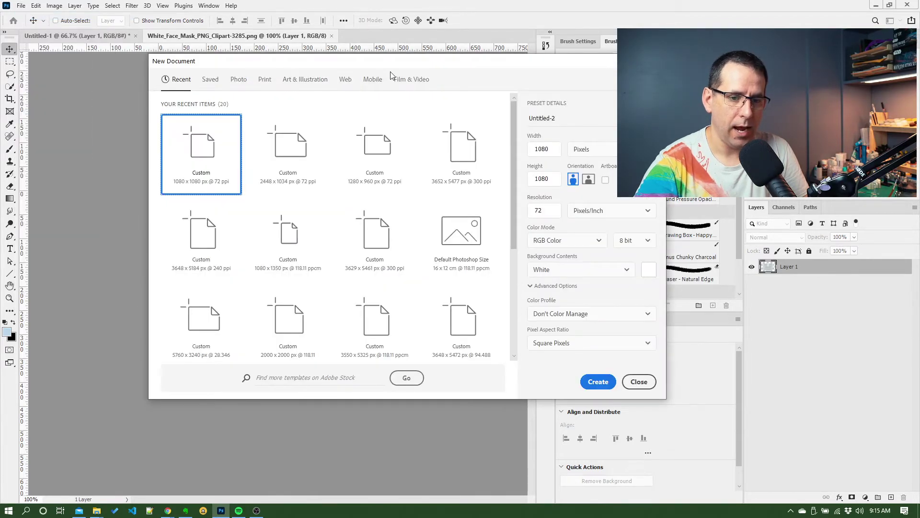
drag(402, 67, 395, 63)
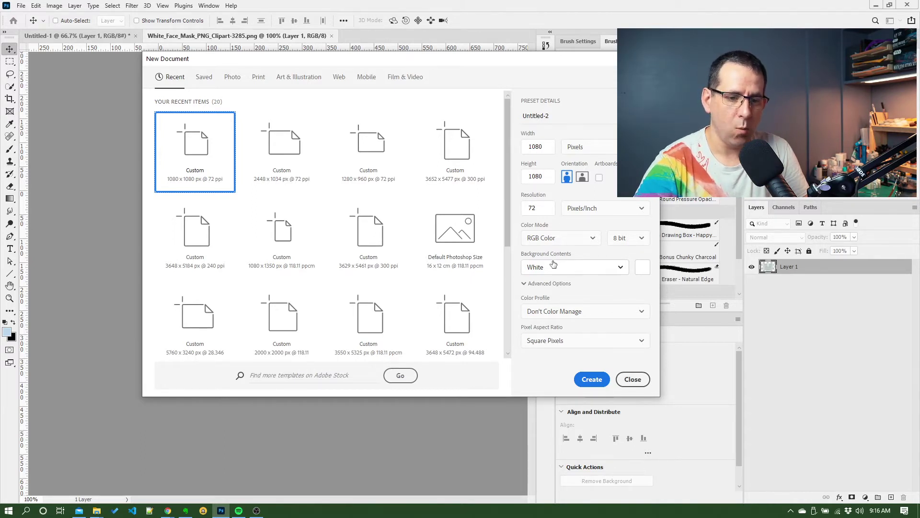
click(569, 267)
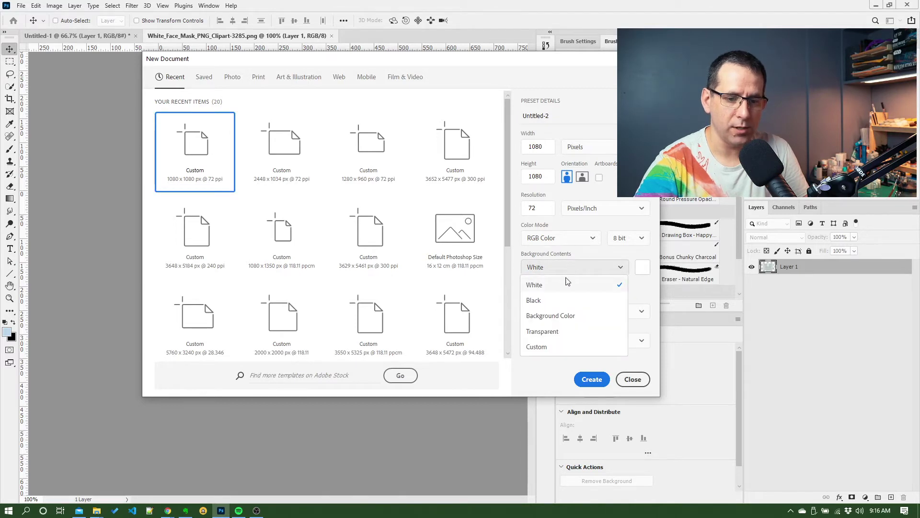
click(563, 331)
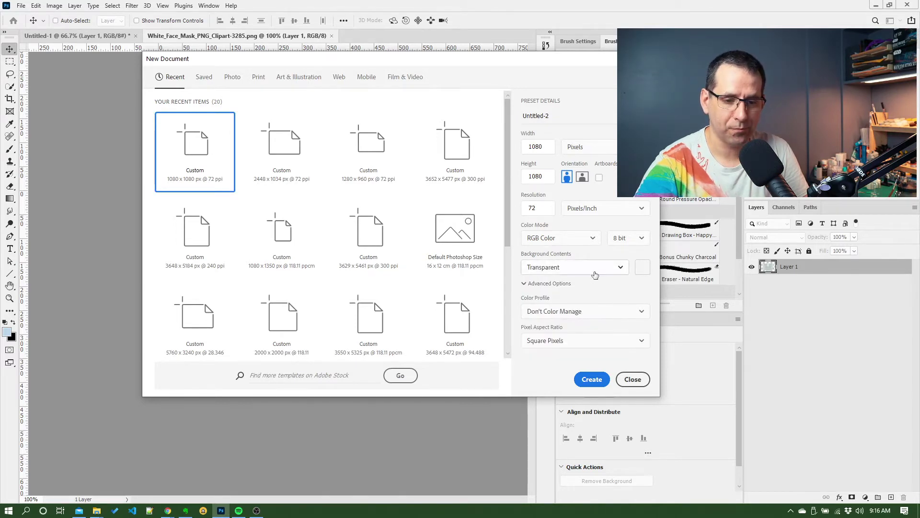
click(585, 379)
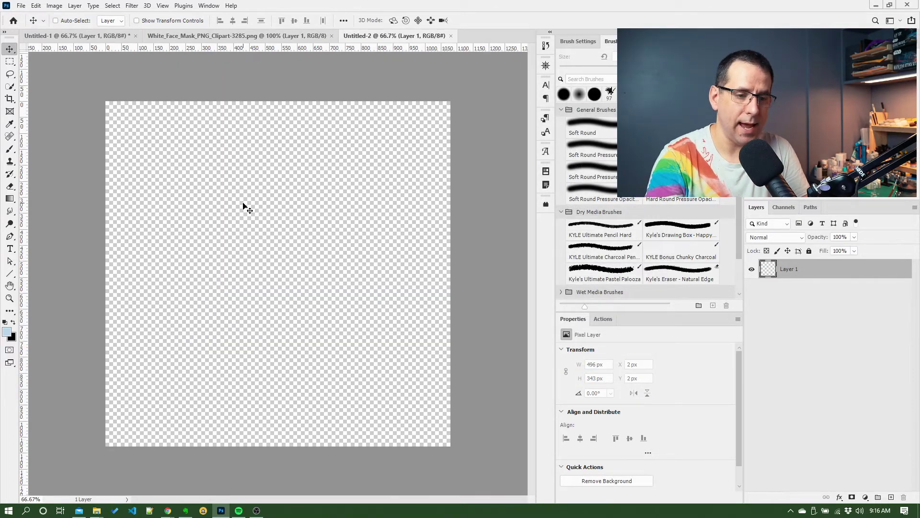
Draw a wide rectangular marquee selection across the lower part of the transparent canvas
key(ctrl+minus)
key(ctrl+minus)
key(ctrl+plus)
key(ctrl+plus)
key(ctrl+plus)
key(ctrl+minus)
key(ctrl+minus)
key(ctrl+minus)
key(ctrl+plus)
key(ctrl+plus)
key(ctrl+minus)
key(ctrl+minus)
key(ctrl+plus)
key(ctrl+plus)
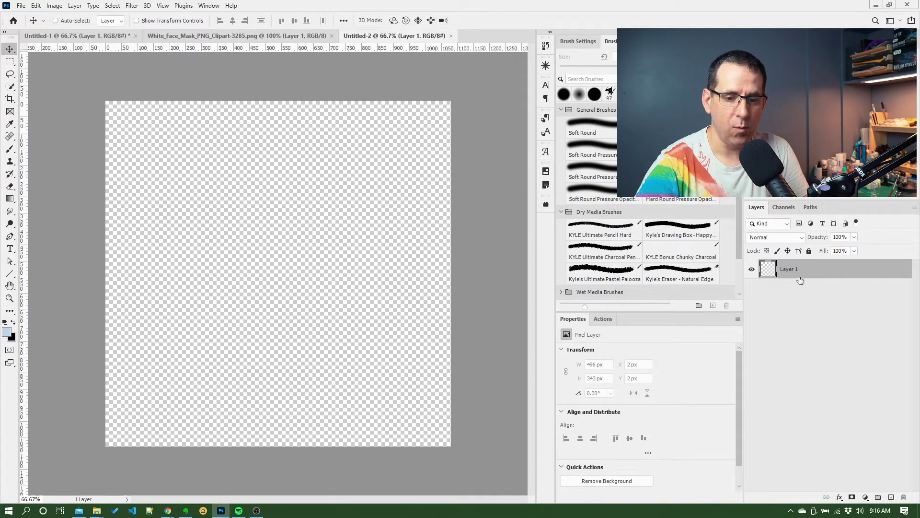
key(m)
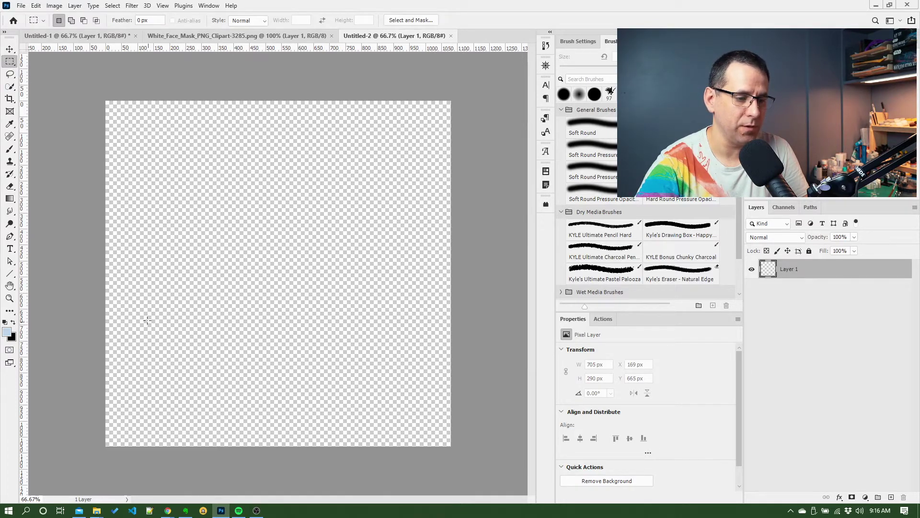
drag(144, 310, 405, 422)
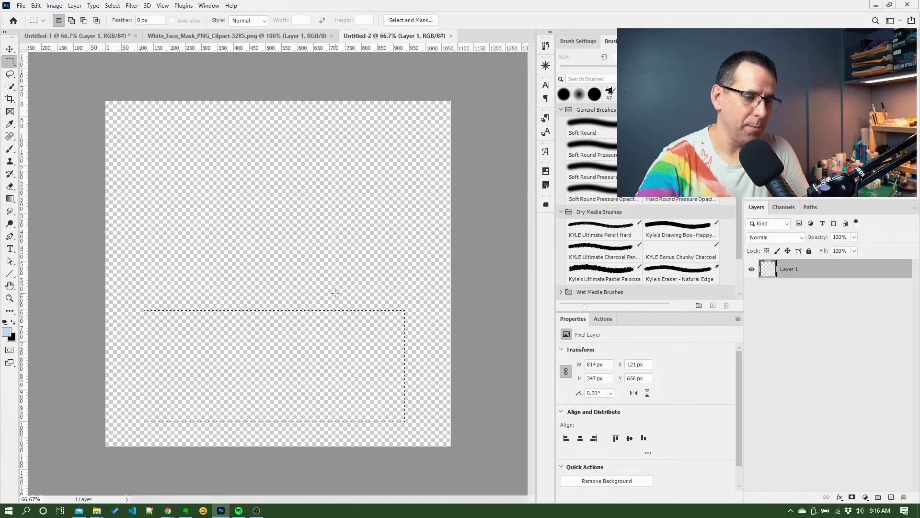
Fill the rectangular selection with a custom red colour via Edit > Fill
click(36, 7)
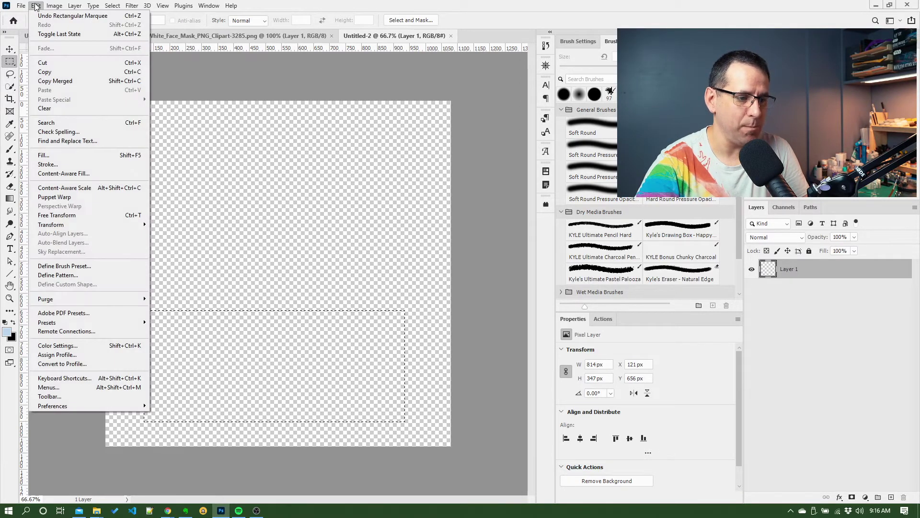
click(82, 157)
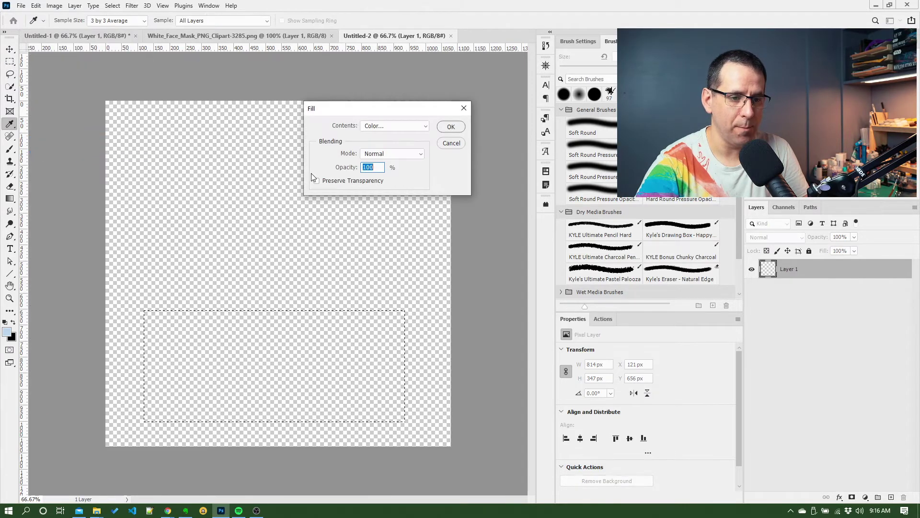
click(402, 126)
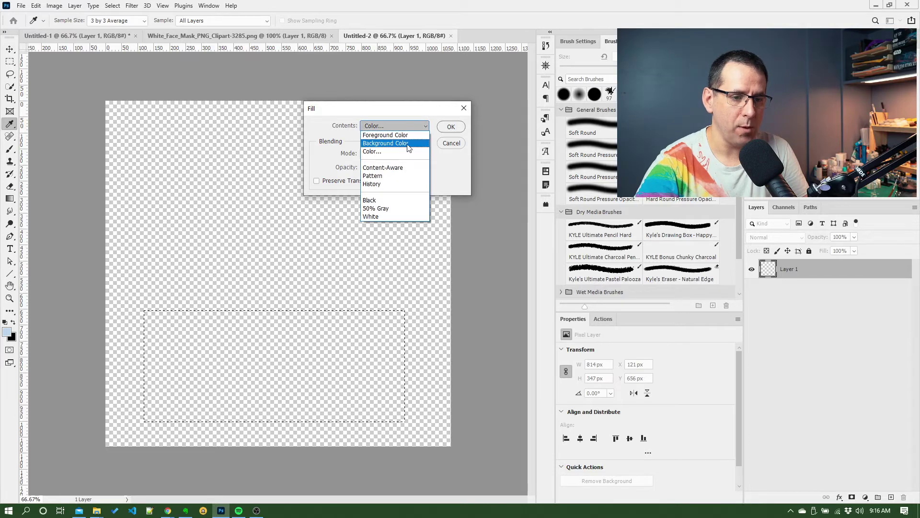
click(409, 155)
drag(424, 177, 418, 130)
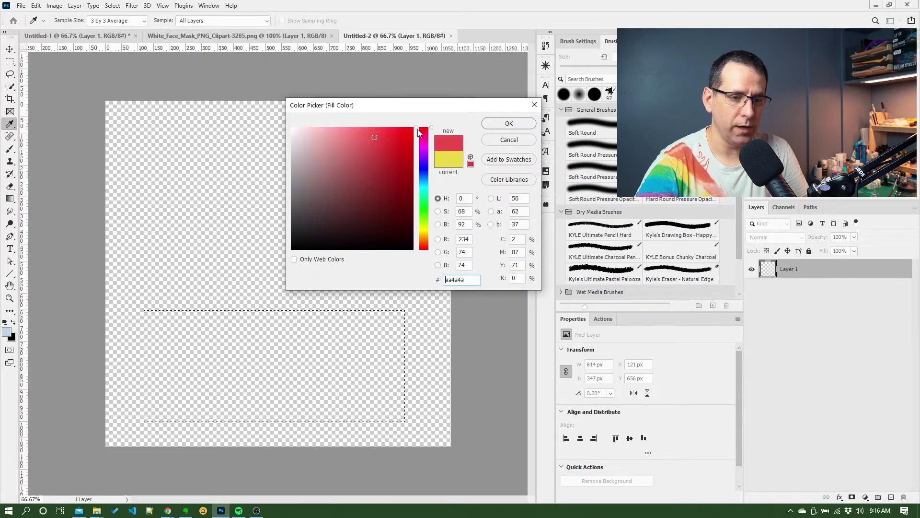
click(509, 123)
click(450, 126)
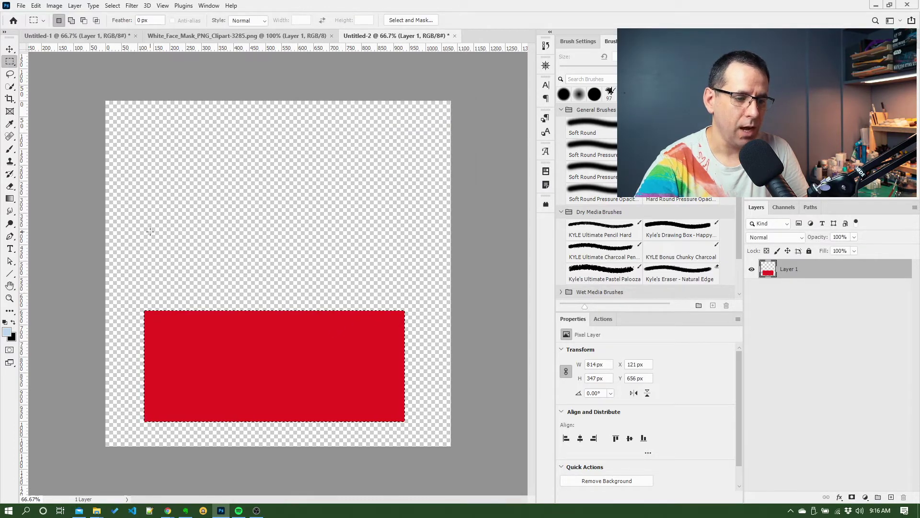
Deselect and add a text layer reading 'Hello' above the red rectangle
click(229, 270)
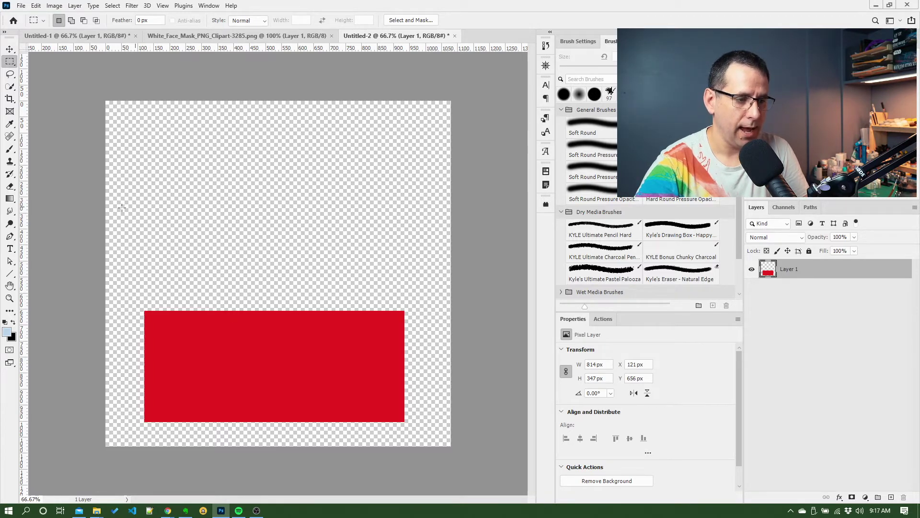
click(11, 251)
click(151, 218)
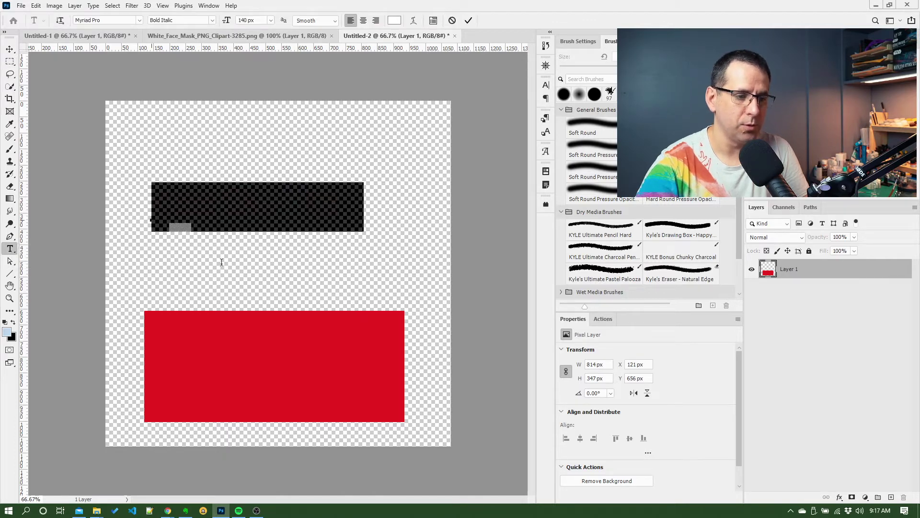
text(Hello)
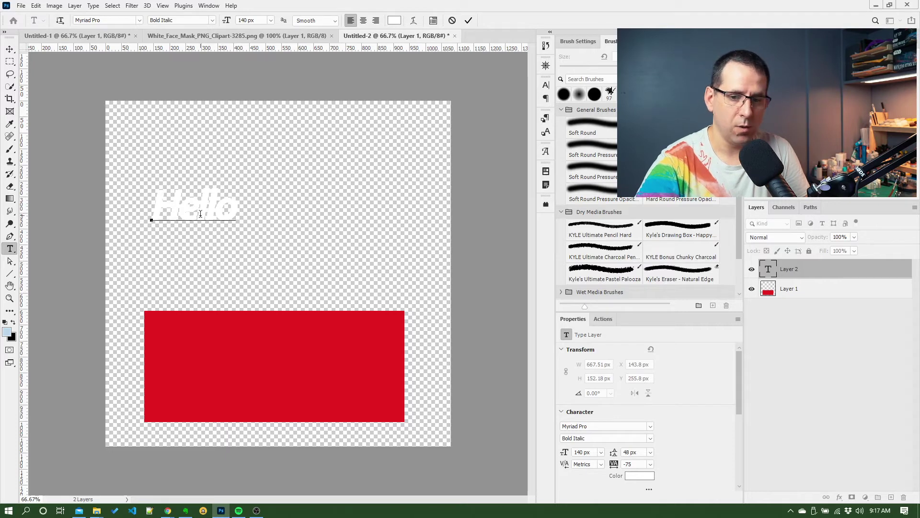
Set all the Hello text to colour 000000 black and commit the type layer
key(ctrl)
key(ctrl+a)
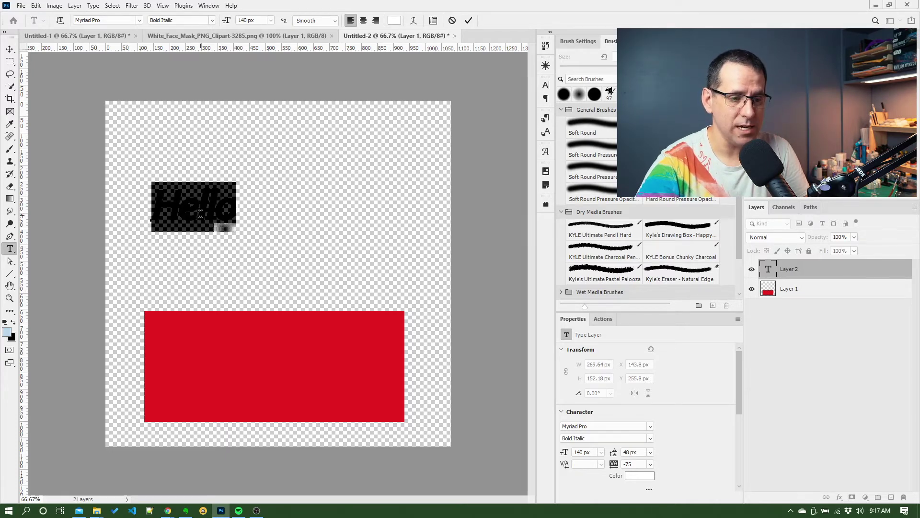
click(393, 21)
text(000000)
click(507, 124)
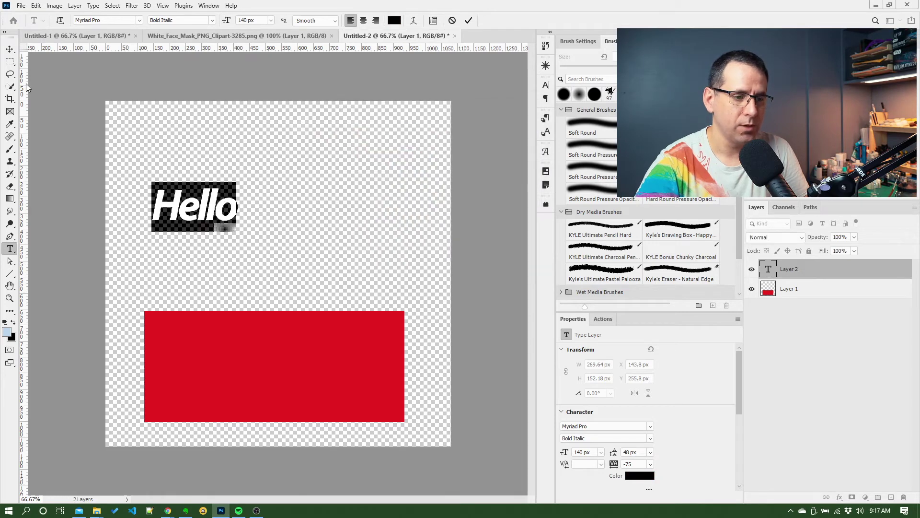
key(ctrl+Return)
key(v)
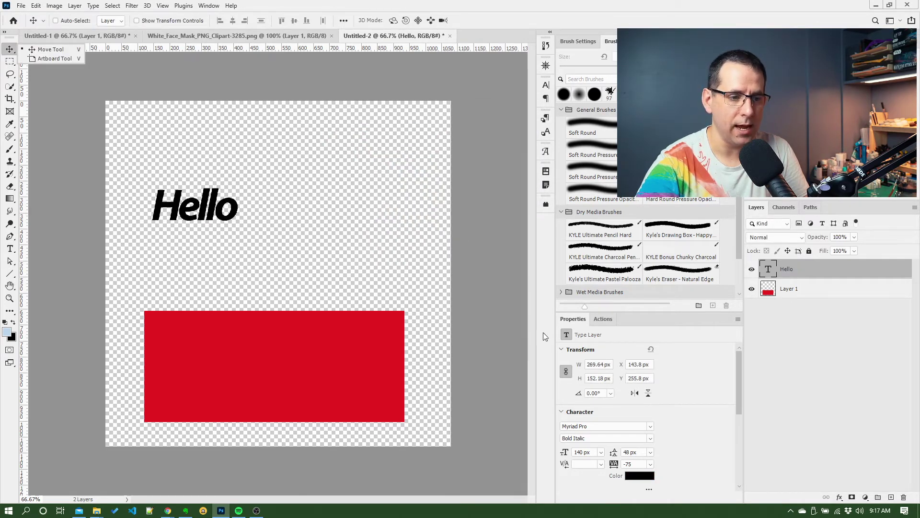
Point the Save As dialog at the demo files folder using the path copied from File Explorer
click(139, 96)
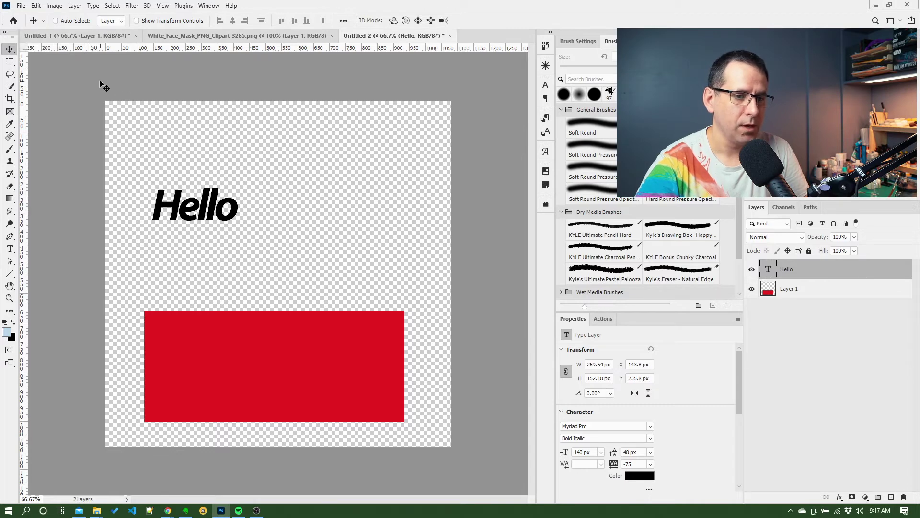
click(21, 5)
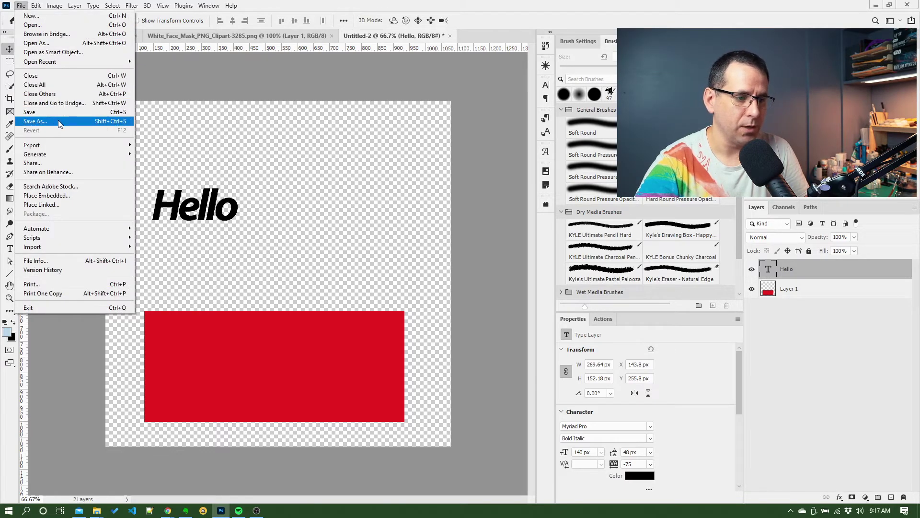
key(Escape)
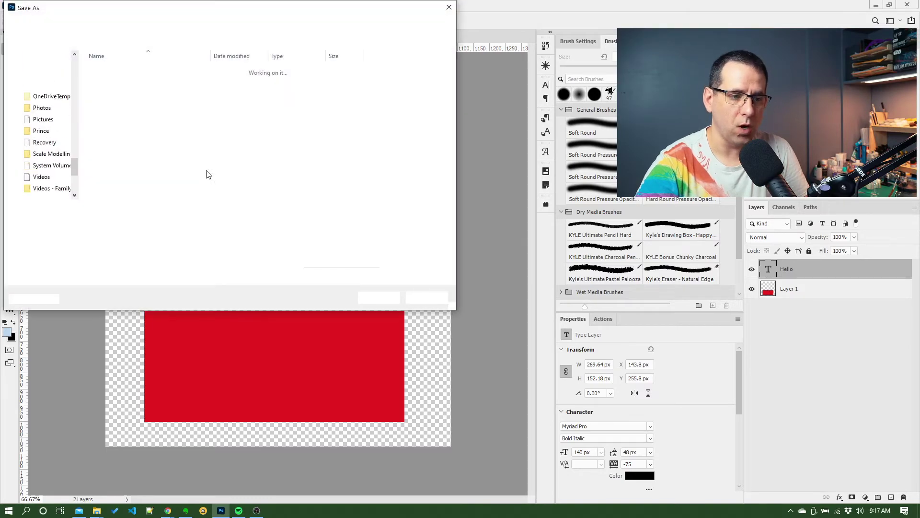
key(alt+Tab)
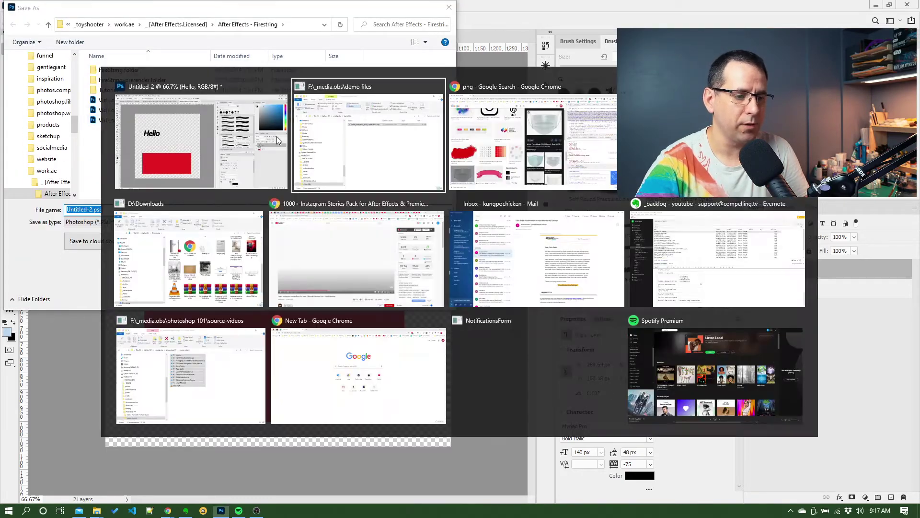
key(alt+d)
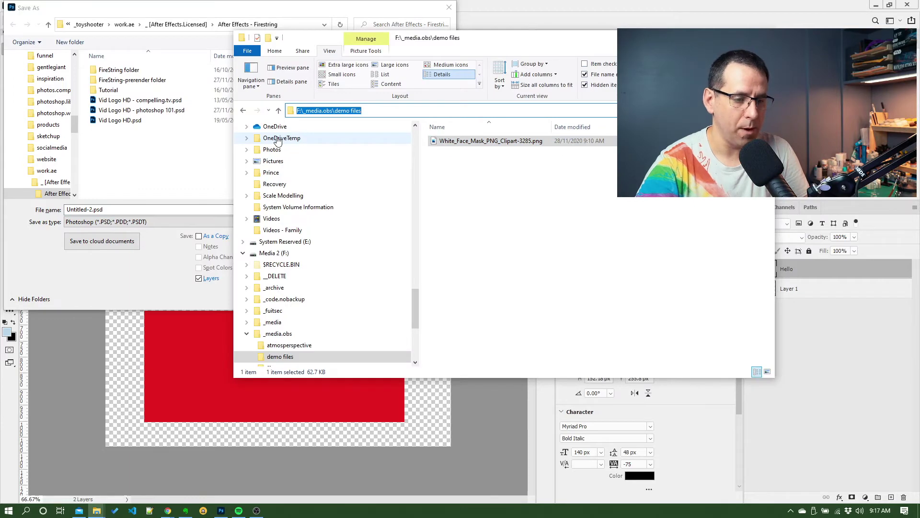
key(ctrl+c)
key(alt+Tab)
key(alt+d)
key(ctrl+v)
key(ctrl+a)
key(Return)
Name the file transparency-test and save it as a PSD
click(132, 213)
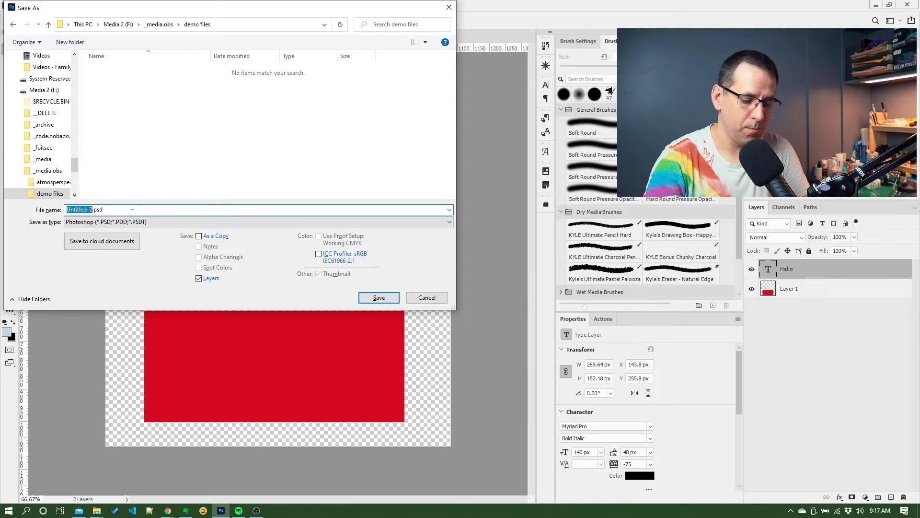
text(tran)
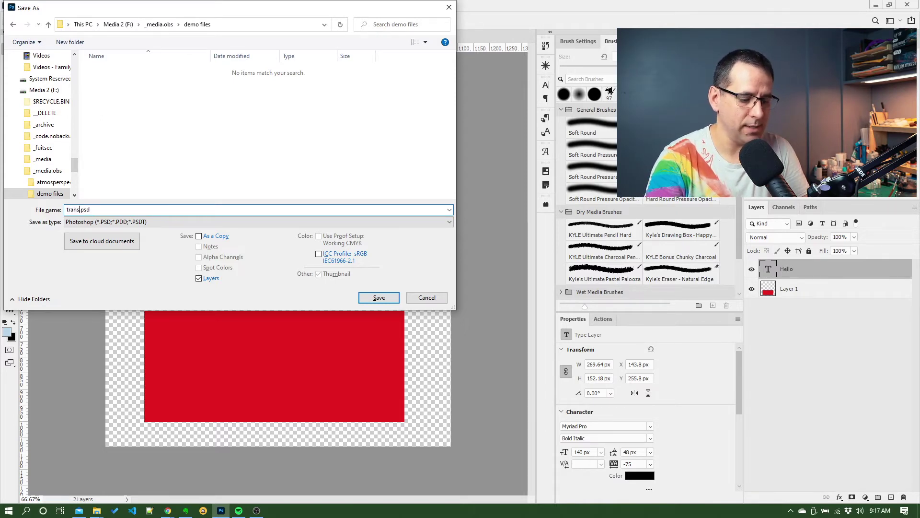
text(sparency-test)
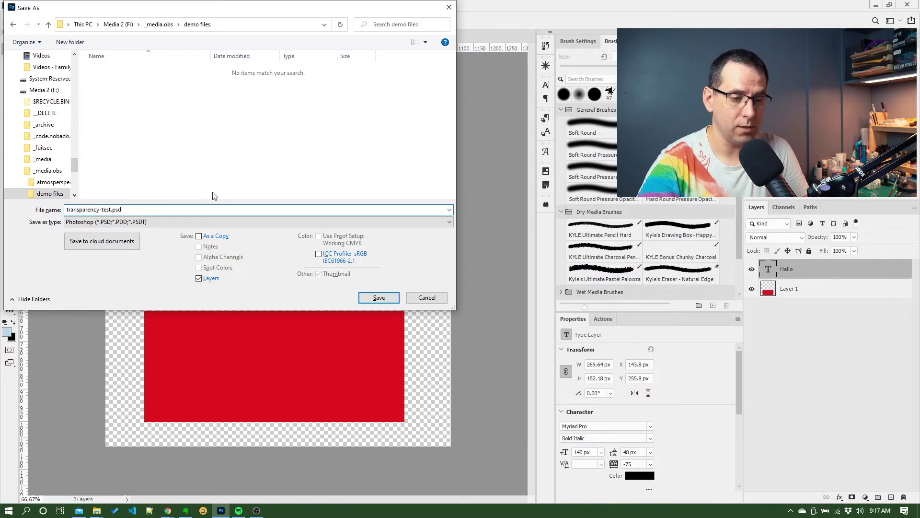
click(368, 297)
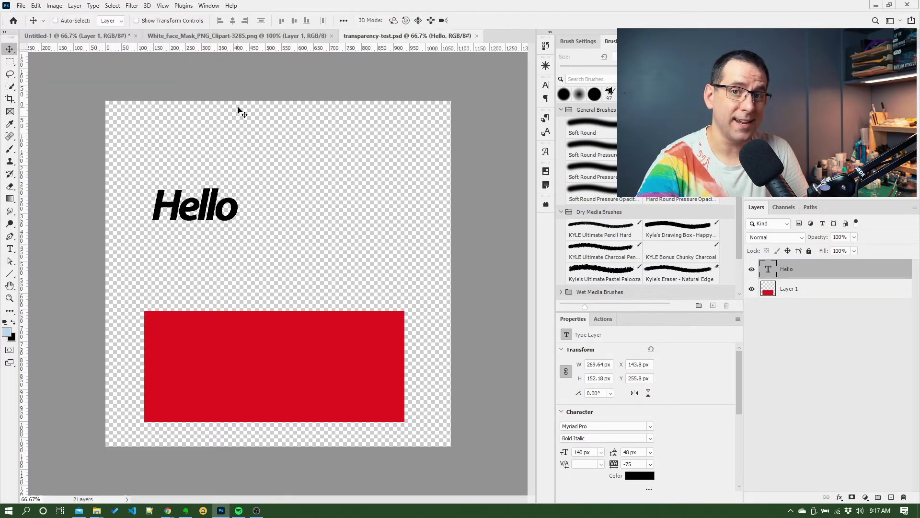
Save a copy as transparency-test.png in PNG format, reaching the PNG Format Options dialog
click(22, 6)
click(64, 123)
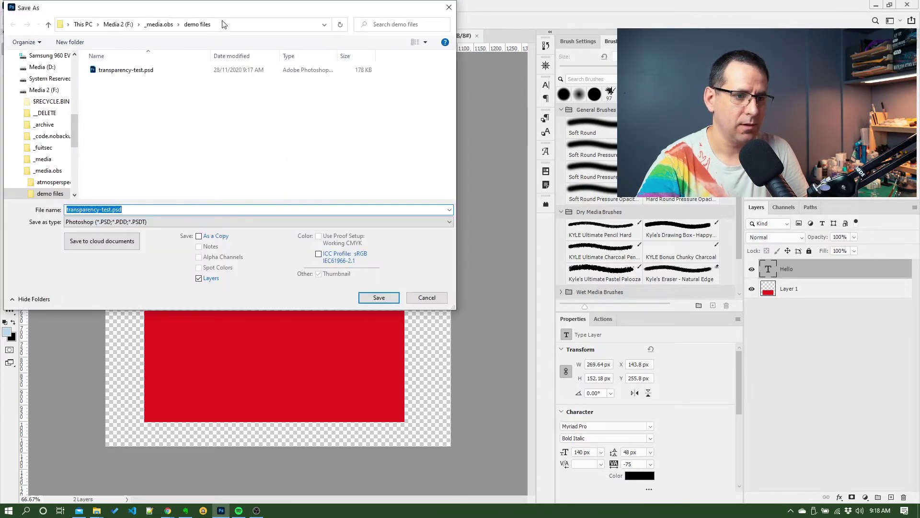
click(201, 261)
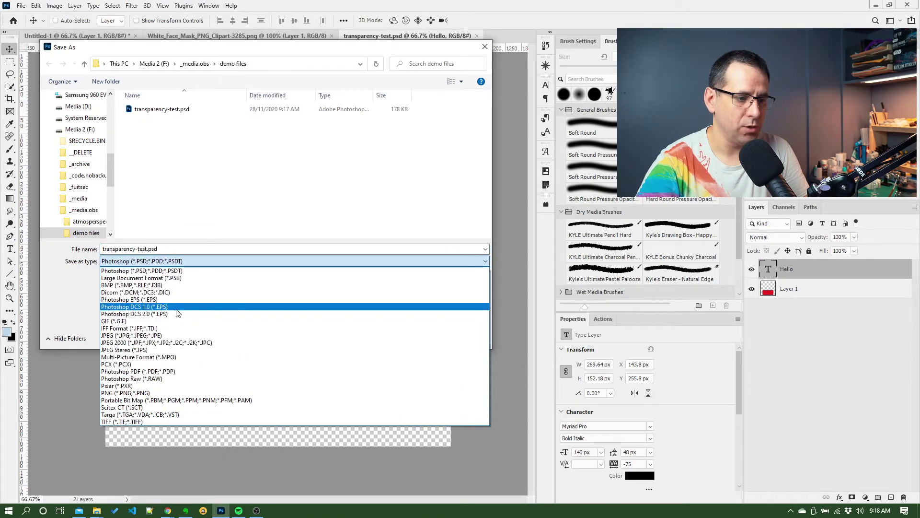
click(179, 393)
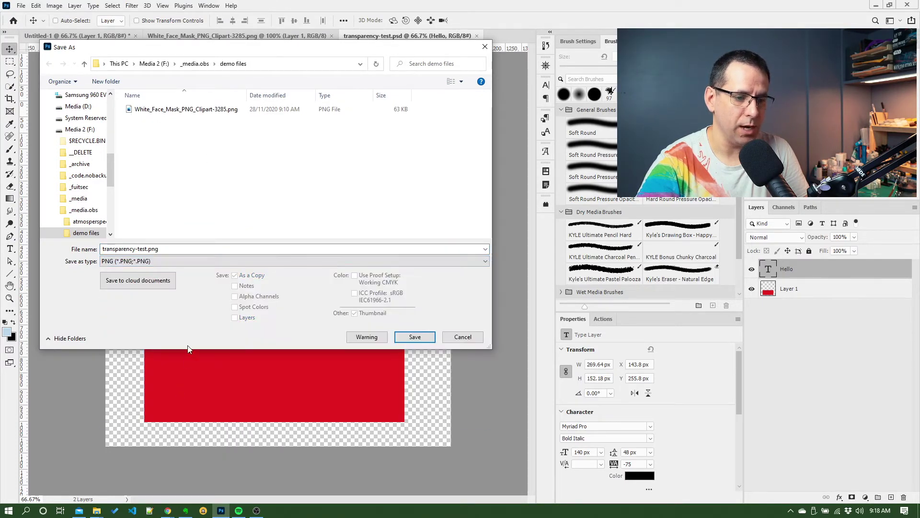
click(419, 336)
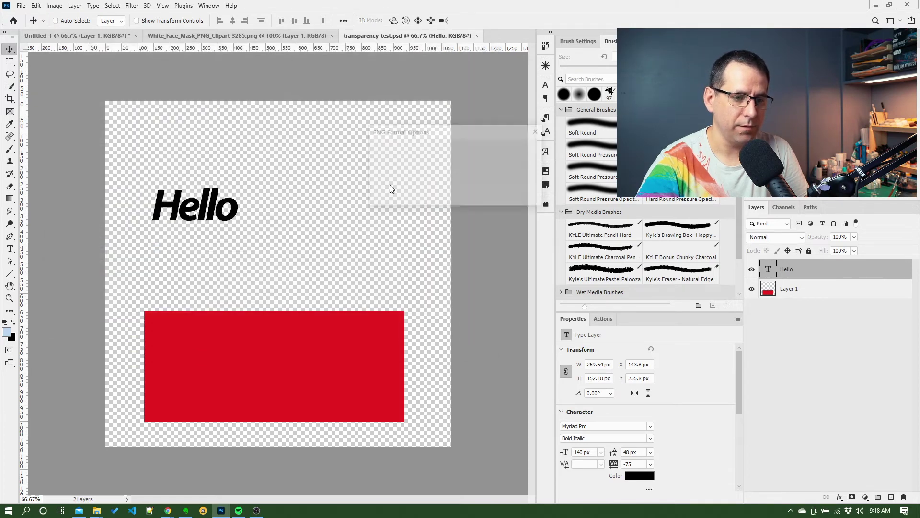
drag(427, 132, 405, 129)
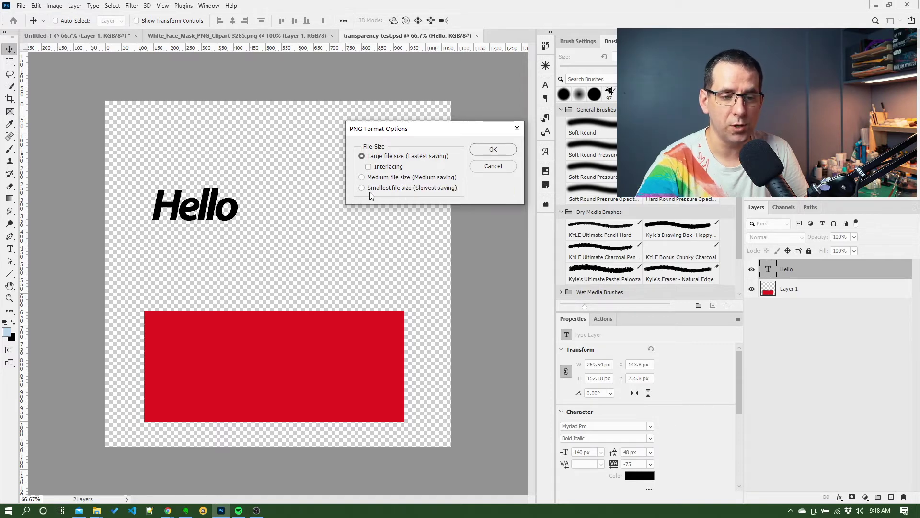
Finish the PNG save and verify transparency-test.png (15 KB) sits beside the PSD in the demo files folder
click(486, 151)
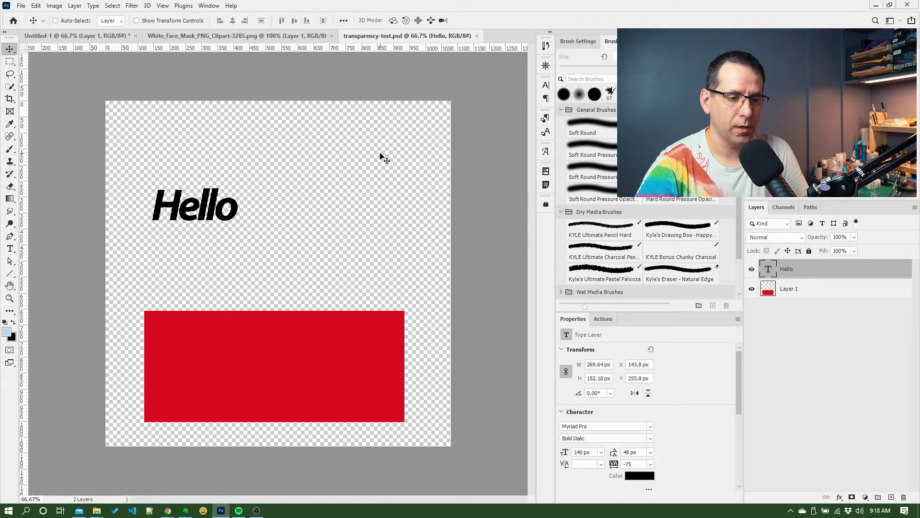
key(alt+Tab)
click(382, 158)
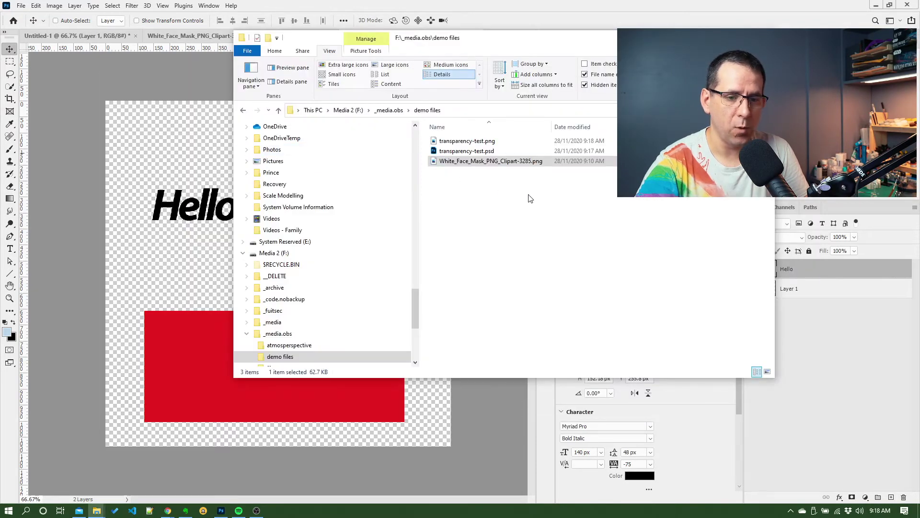
click(474, 142)
click(483, 162)
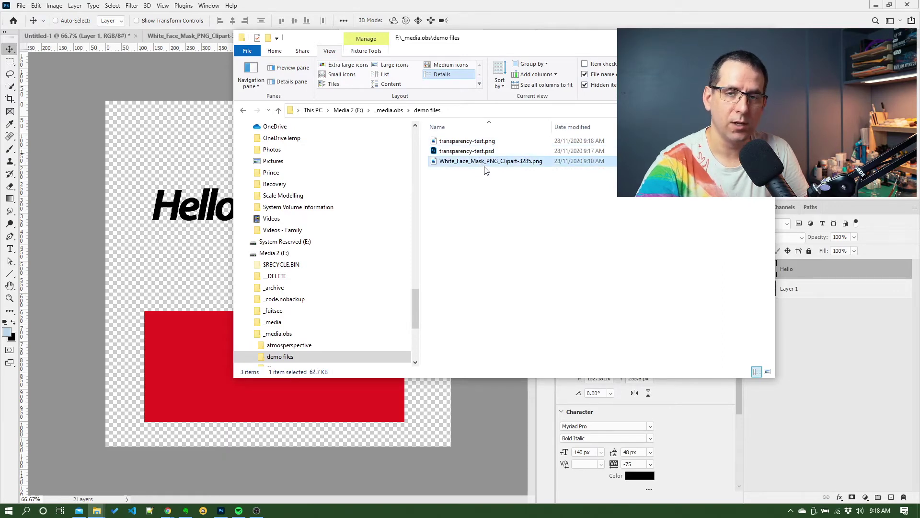
click(475, 144)
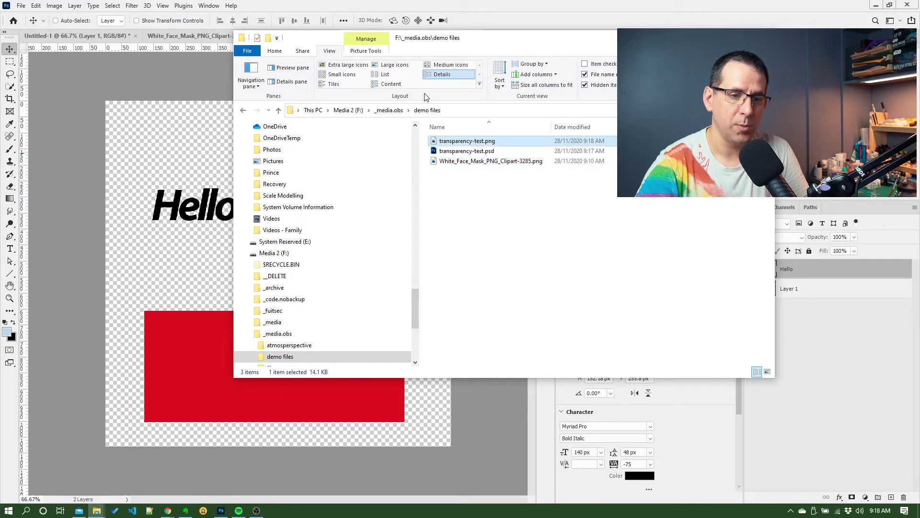
drag(454, 38, 446, 100)
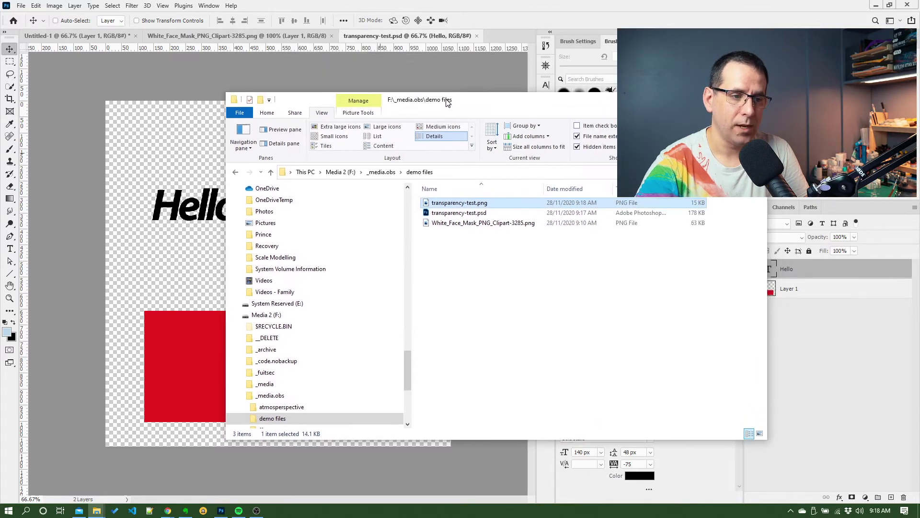
click(441, 42)
Close the transparency-test.psd and face mask image documents
click(477, 36)
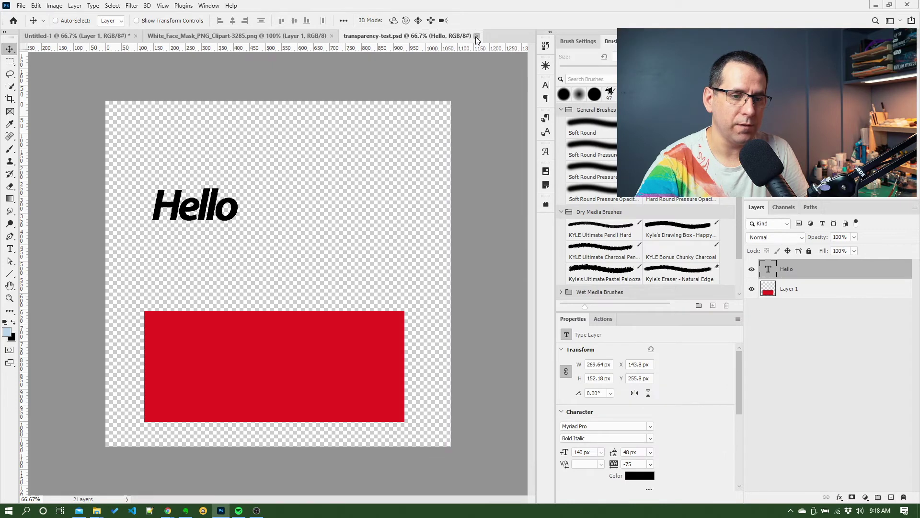
click(332, 36)
key(alt+Tab)
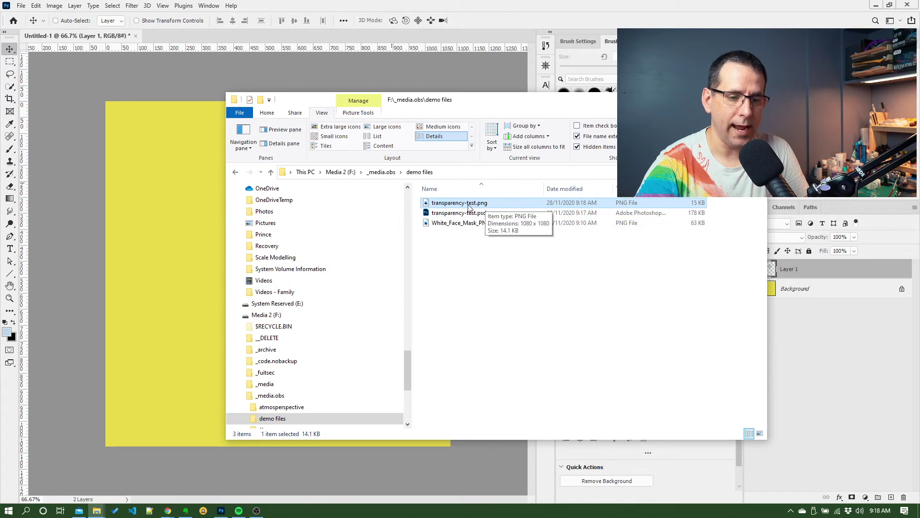
Open transparency-test.png from the demo files folder as its own Photoshop document, then return to Untitled-1
drag(469, 206, 384, 59)
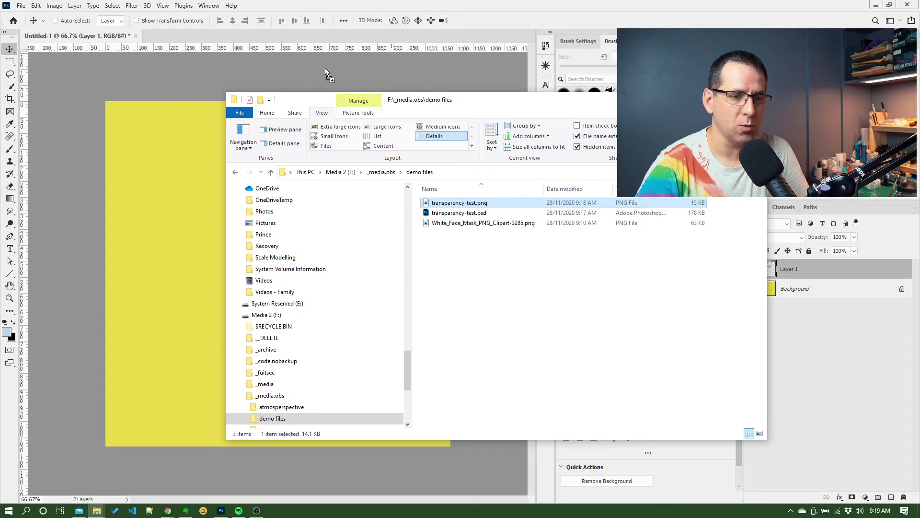
drag(322, 69, 307, 35)
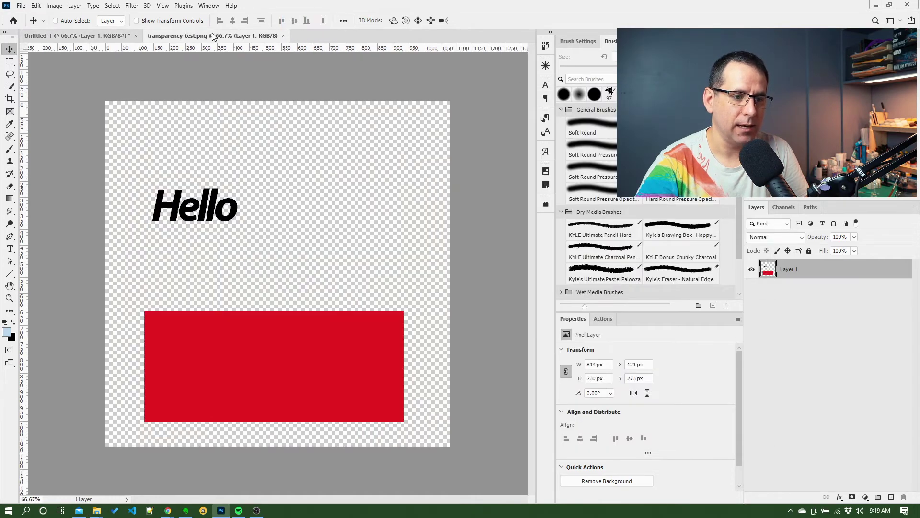
click(86, 38)
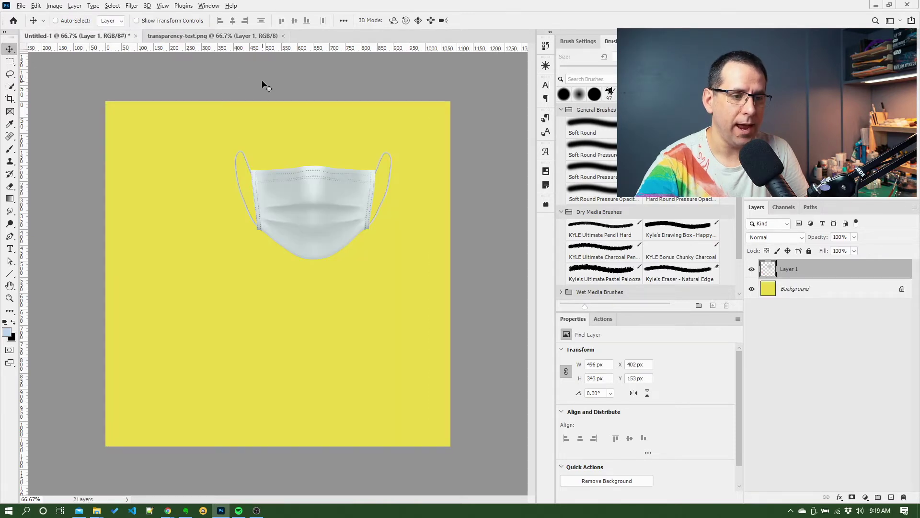
key(alt+Tab)
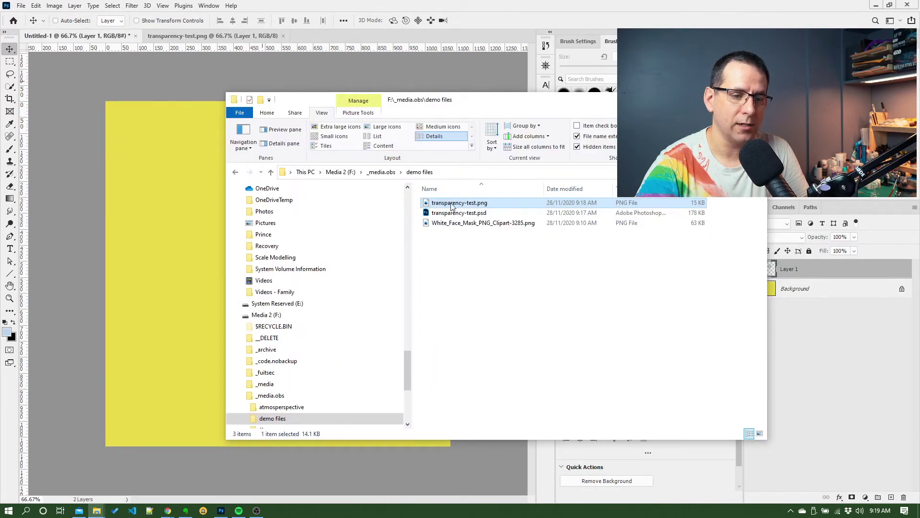
Place transparency-test.png onto the yellow Untitled-1 canvas as an embedded smart object and commit it
drag(451, 206, 186, 202)
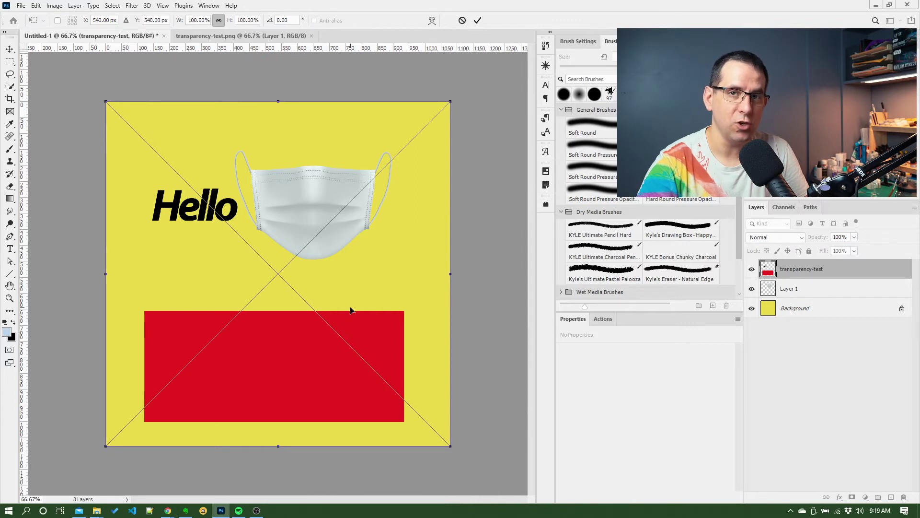
key(Return)
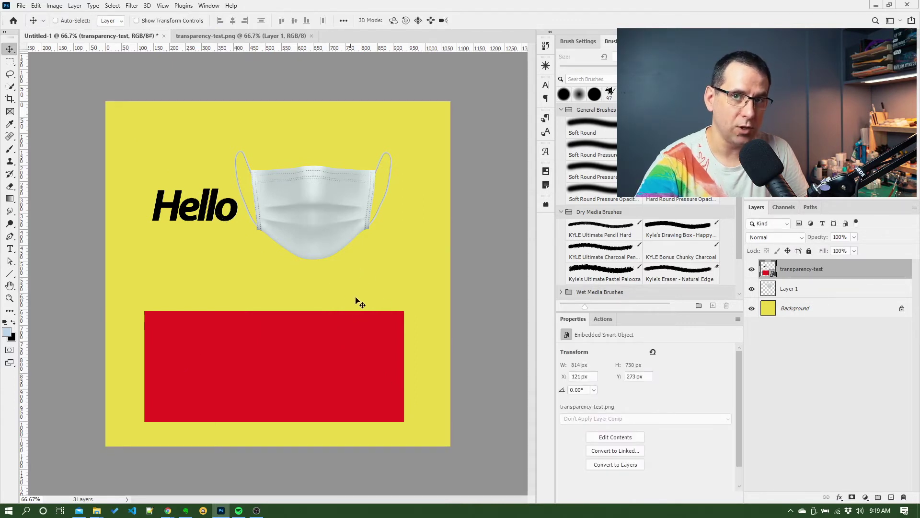
click(249, 39)
click(102, 39)
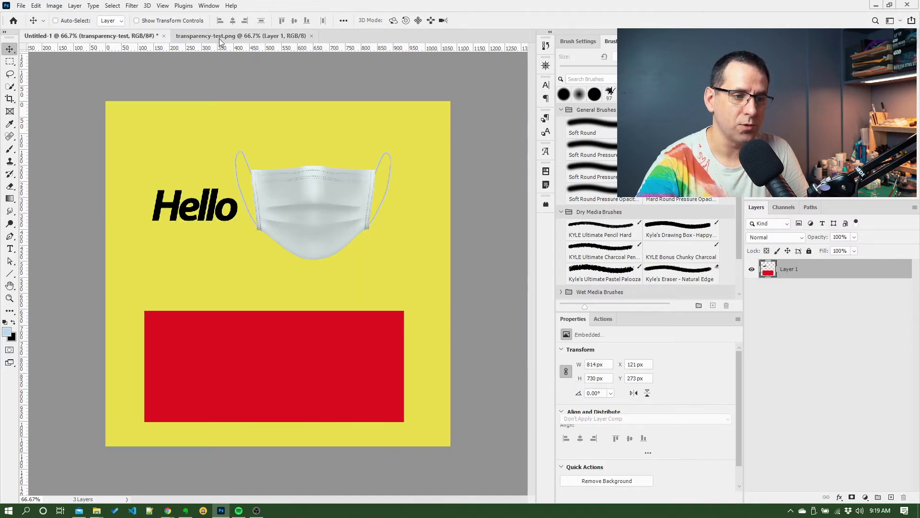
click(226, 36)
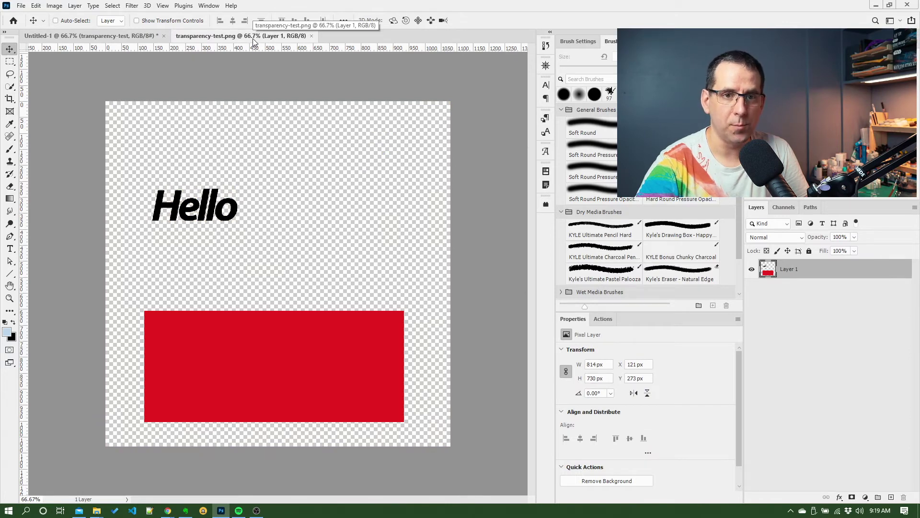
click(95, 39)
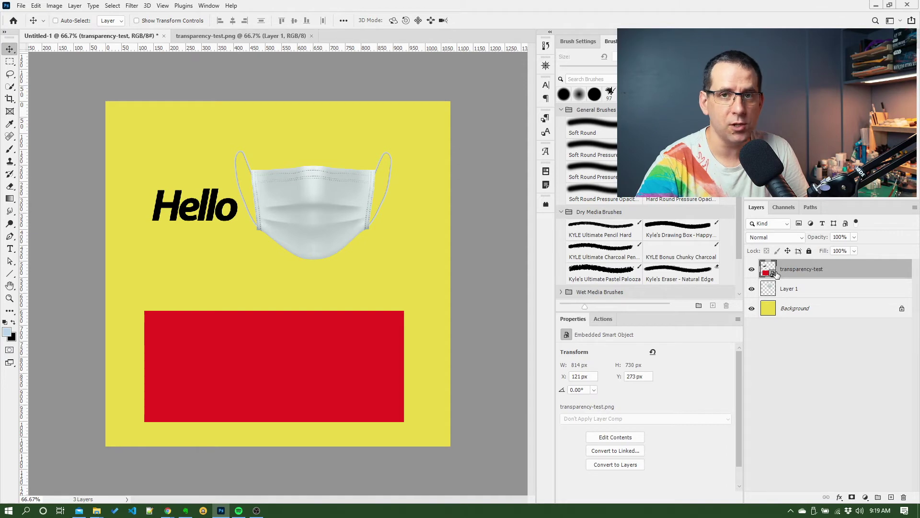
key(alt+Tab)
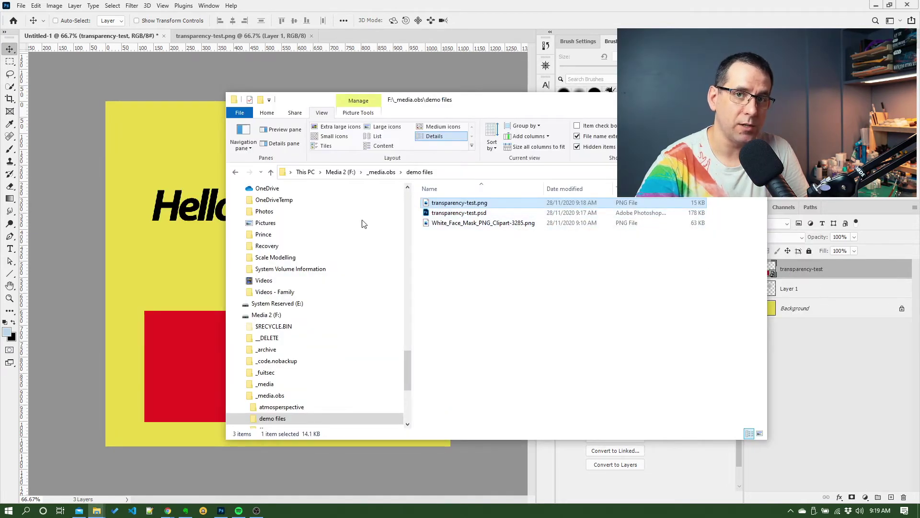
click(216, 72)
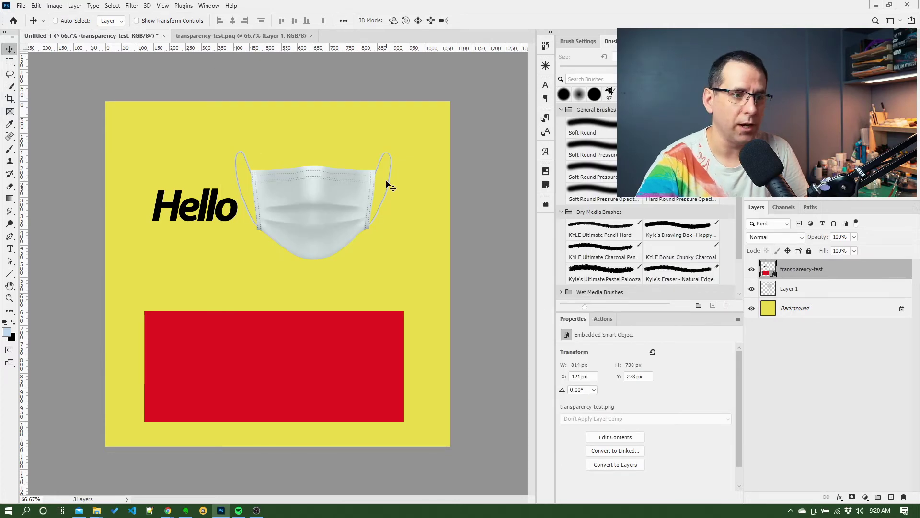
click(230, 40)
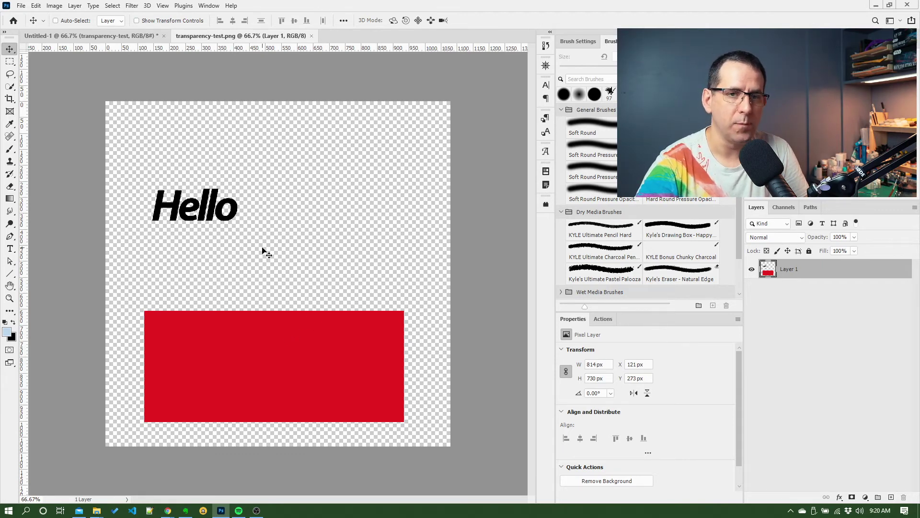
click(105, 38)
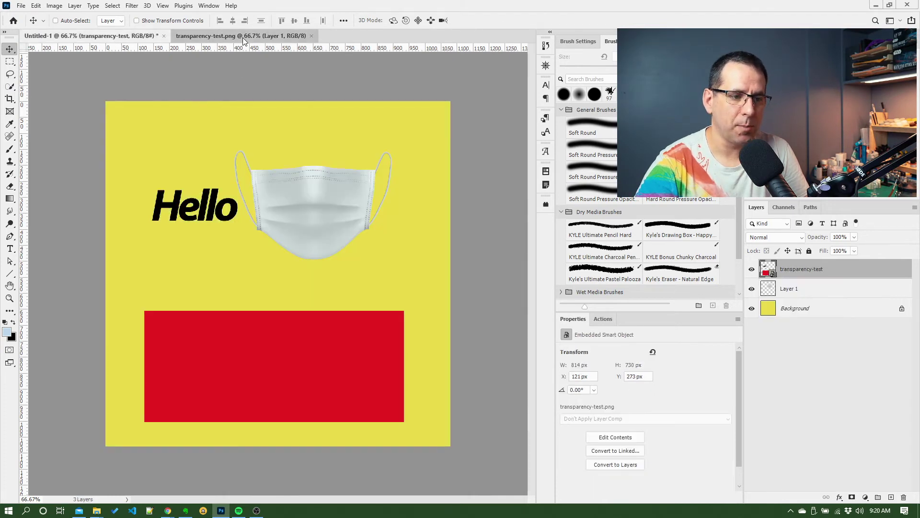
In transparency-test.png, load Layer 1's transparency as a selection of Hello and the rectangle
click(243, 38)
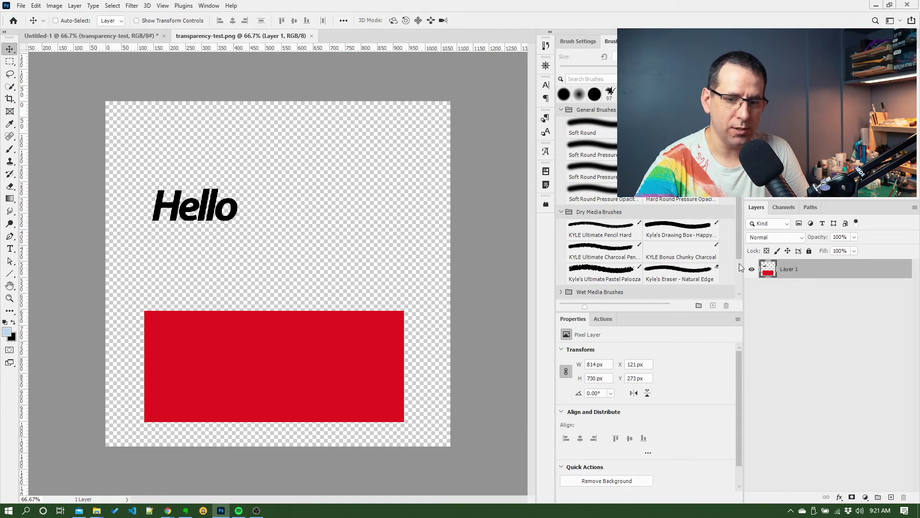
ctrl+click(768, 269)
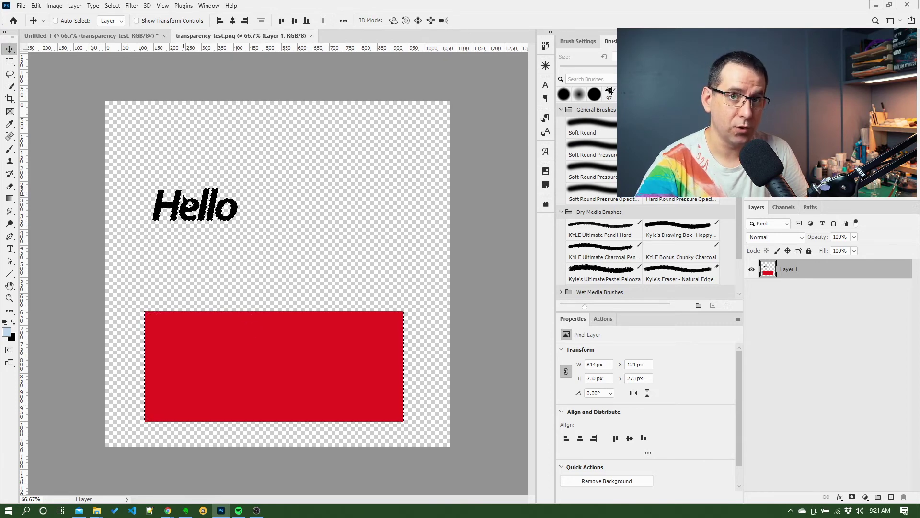
Add a new Layer 2 and fill the selection with a custom blue colour
click(890, 498)
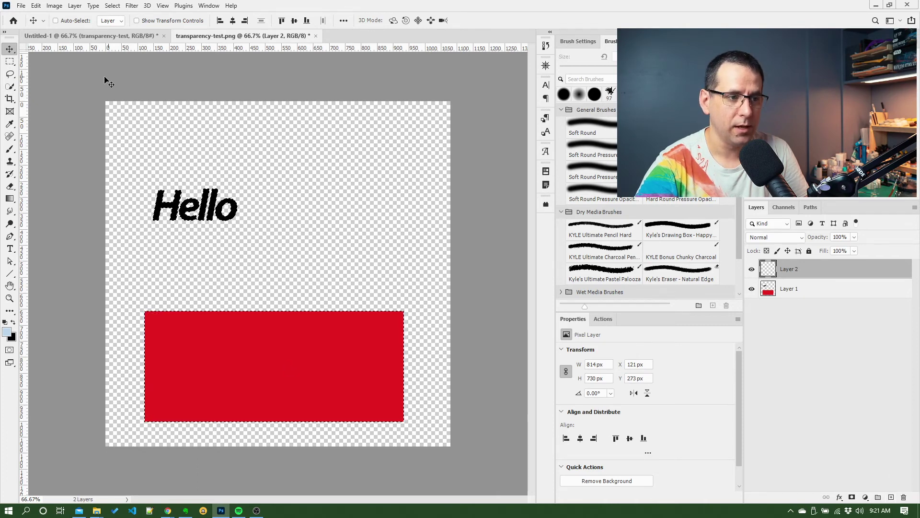
click(36, 6)
click(85, 151)
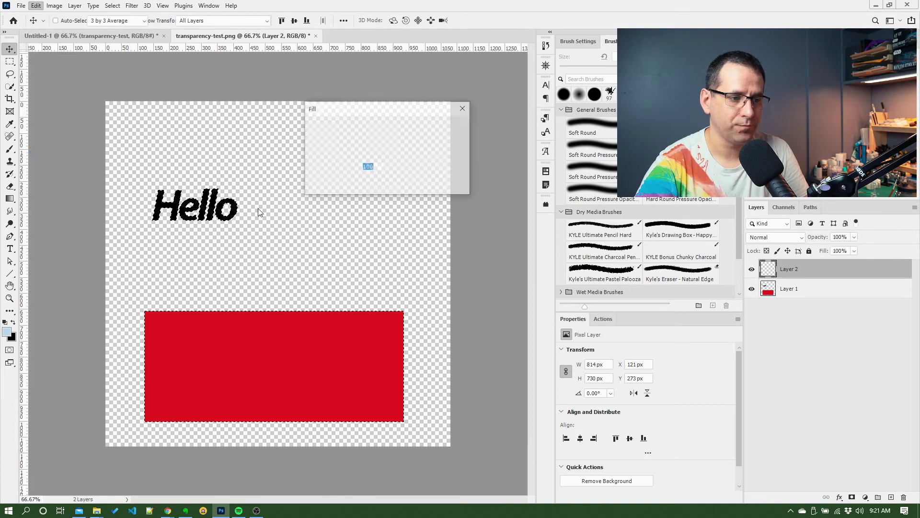
click(385, 126)
click(387, 131)
drag(426, 202, 426, 180)
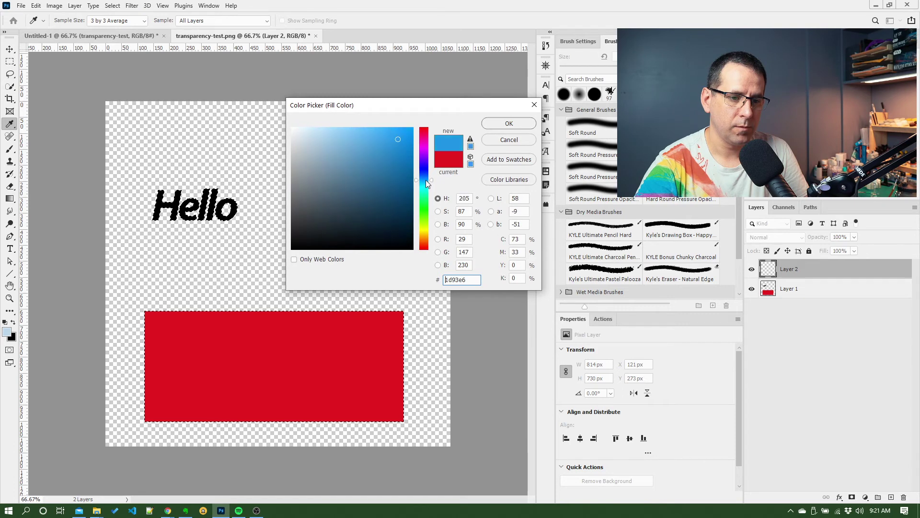
click(509, 123)
click(451, 127)
key(v)
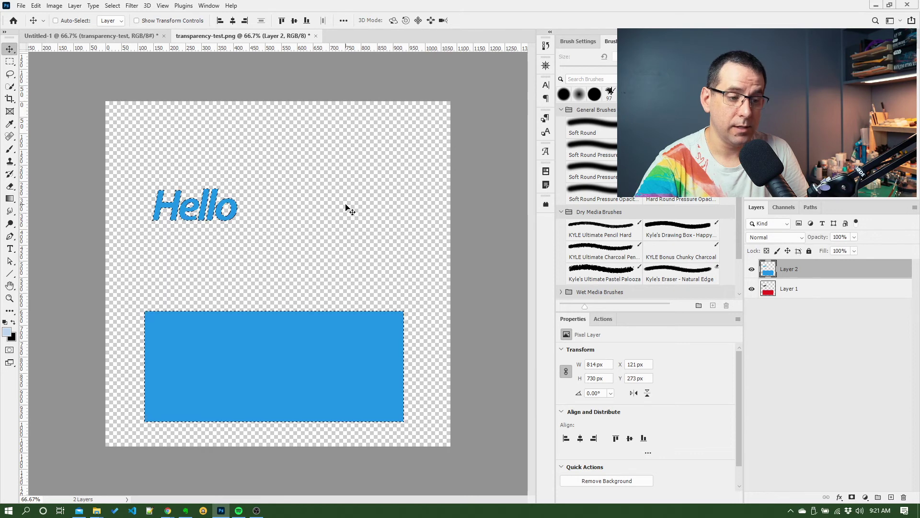
Deselect, then compare Layer 1 with the blue Layer 2
key(ctrl)
key(ctrl+d)
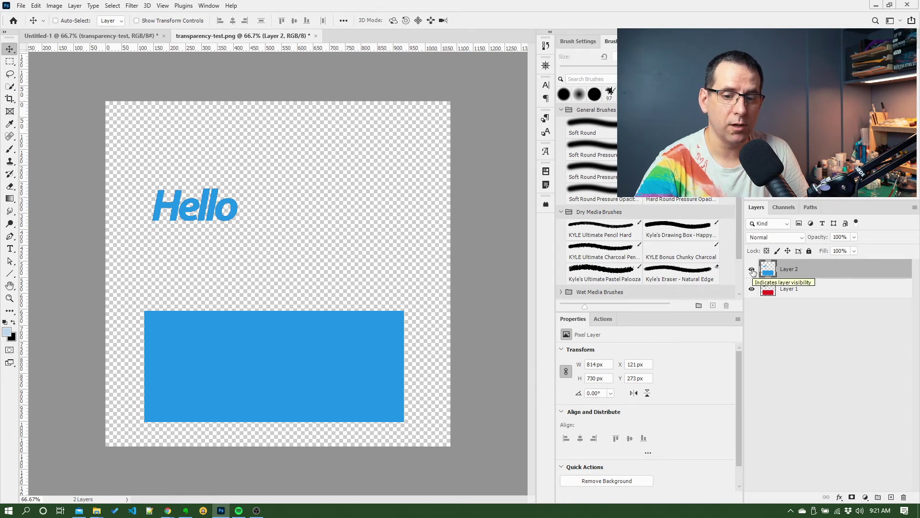
click(769, 296)
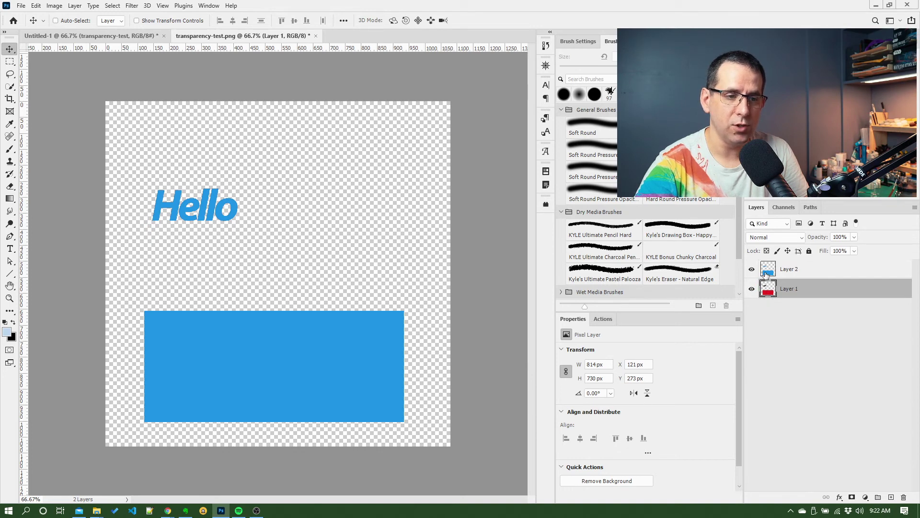
click(767, 274)
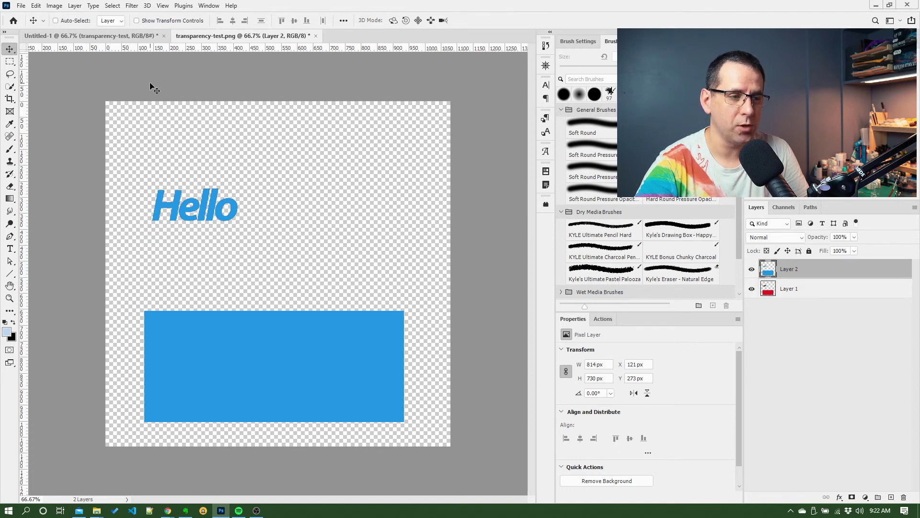
In yellow Untitled-1, load the placed transparency-test layer's transparency as a selection
click(94, 38)
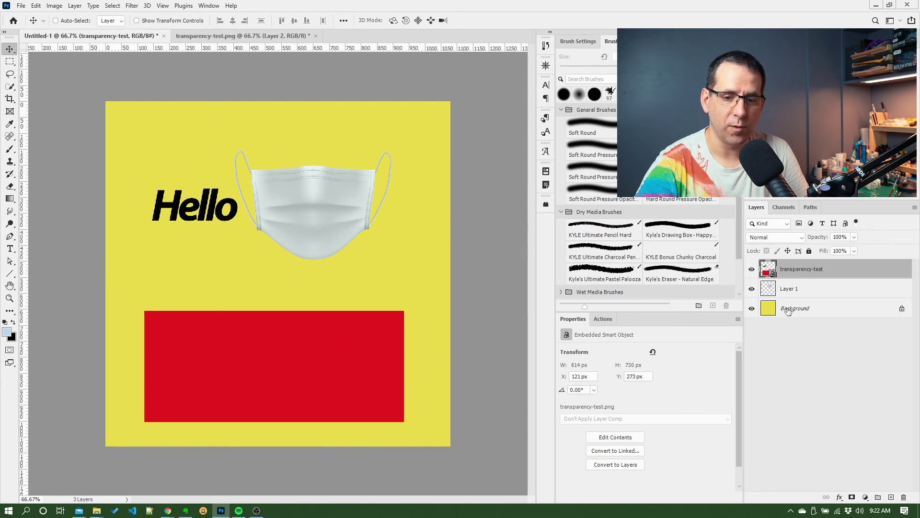
key(ctrl)
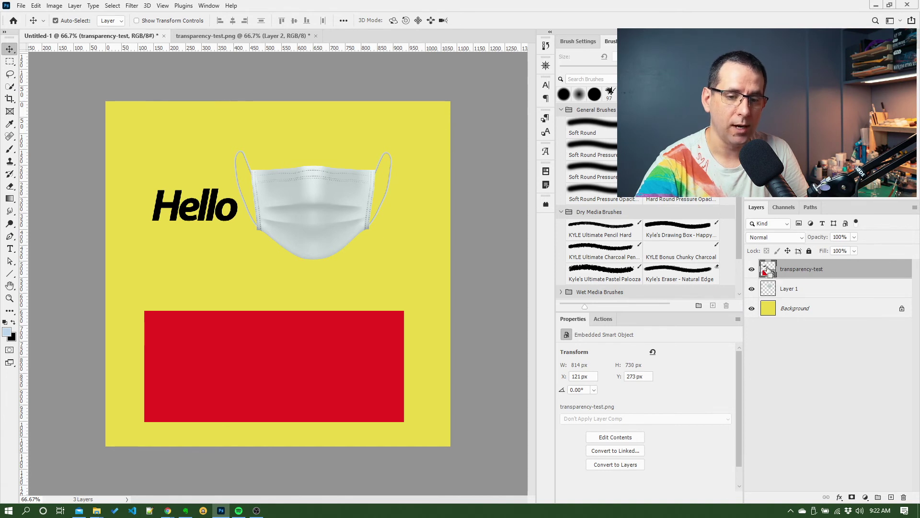
ctrl+click(768, 270)
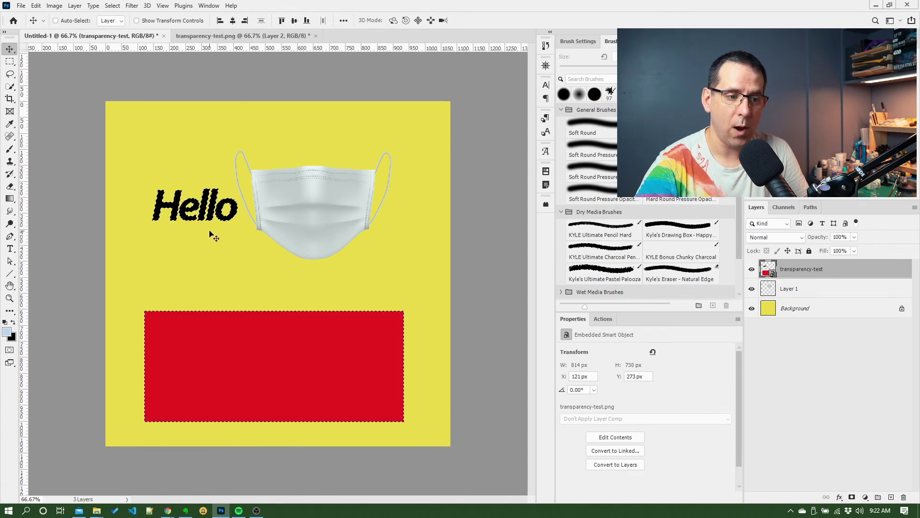